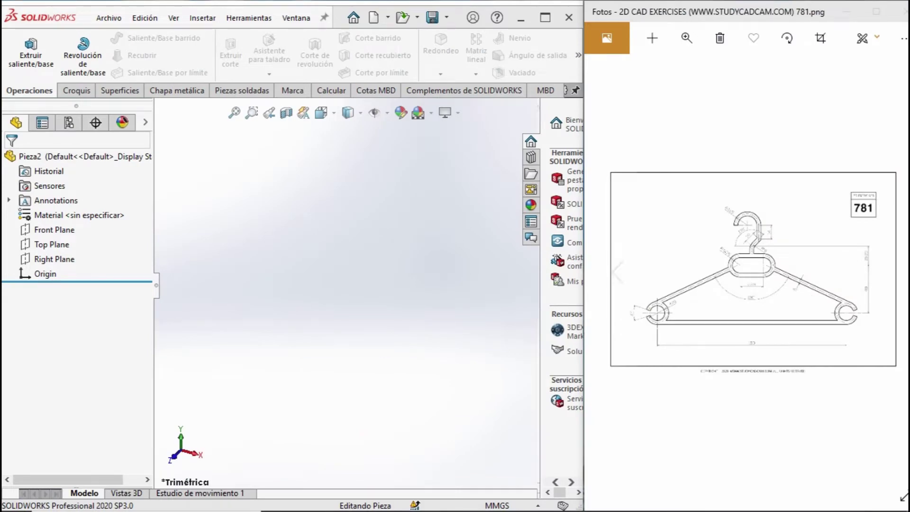
# Step: Zoom and pan the reference drawing to inspect the hanger's hook and both ends
pyautogui.click(686, 38)
pyautogui.moveTo(628, 72); pyautogui.dragTo(635, 72)
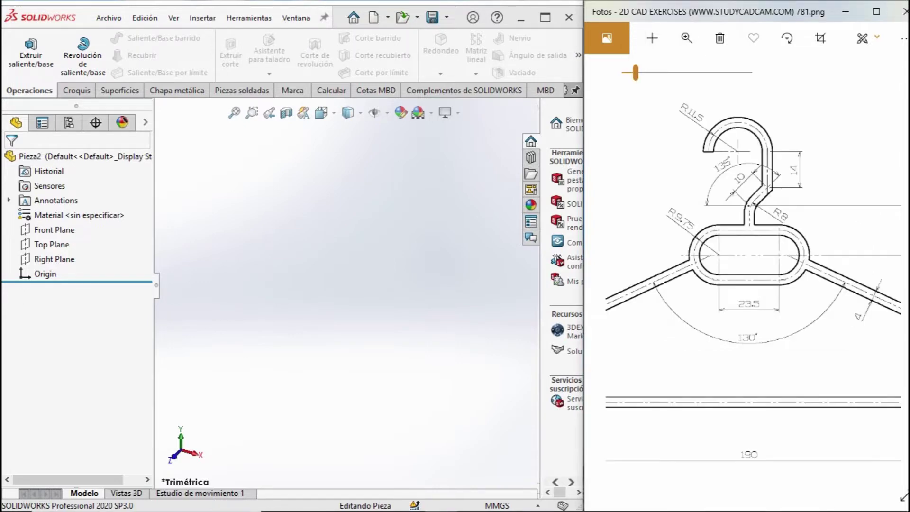
pyautogui.moveTo(687, 237); pyautogui.dragTo(796, 237)
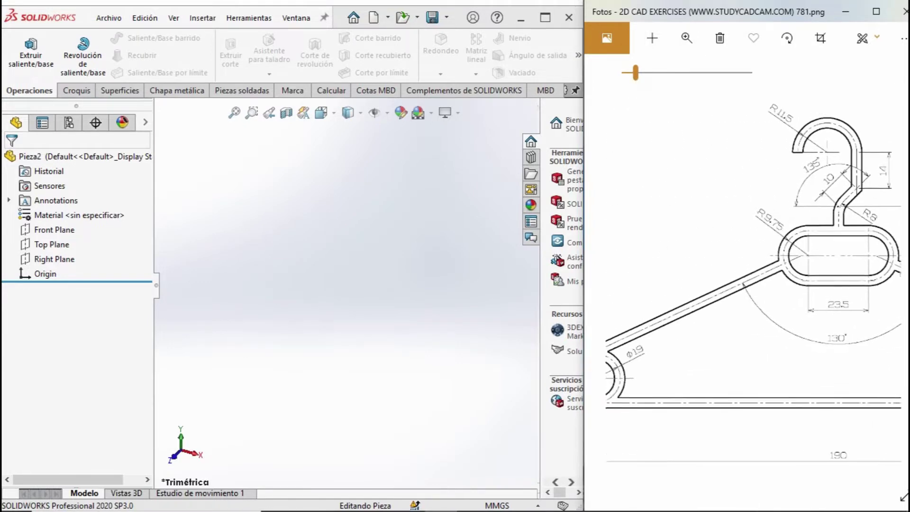
pyautogui.click(686, 38)
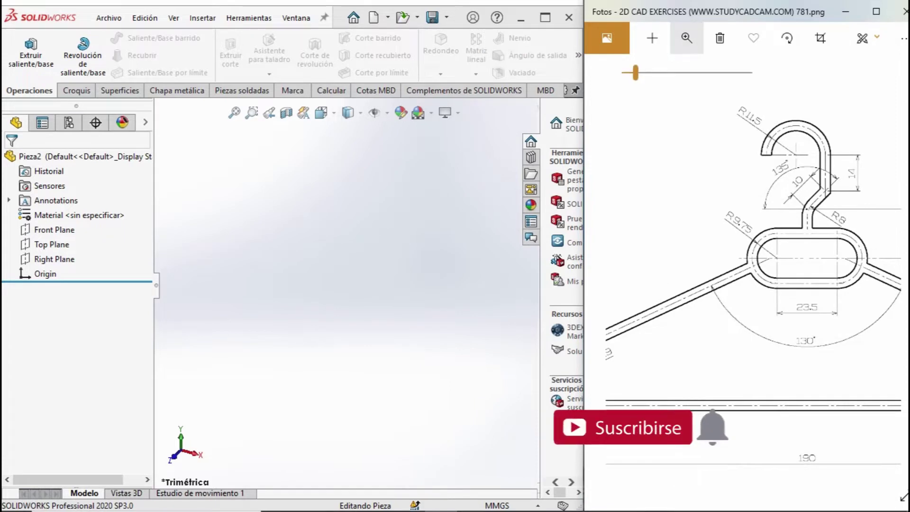
pyautogui.moveTo(635, 72); pyautogui.dragTo(627, 72)
pyautogui.moveTo(710, 427); pyautogui.dragTo(612, 426)
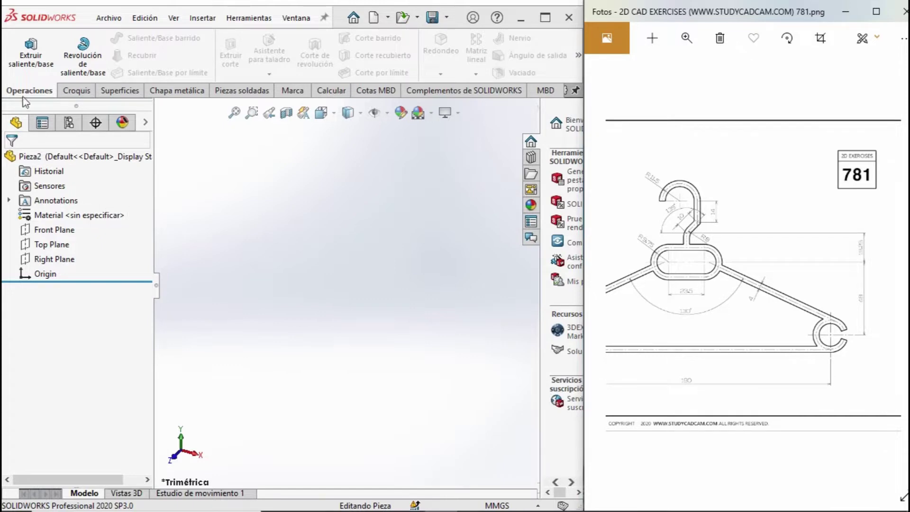
# Step: Start a new sketch on the Front Plane
pyautogui.click(76, 91)
pyautogui.click(51, 92)
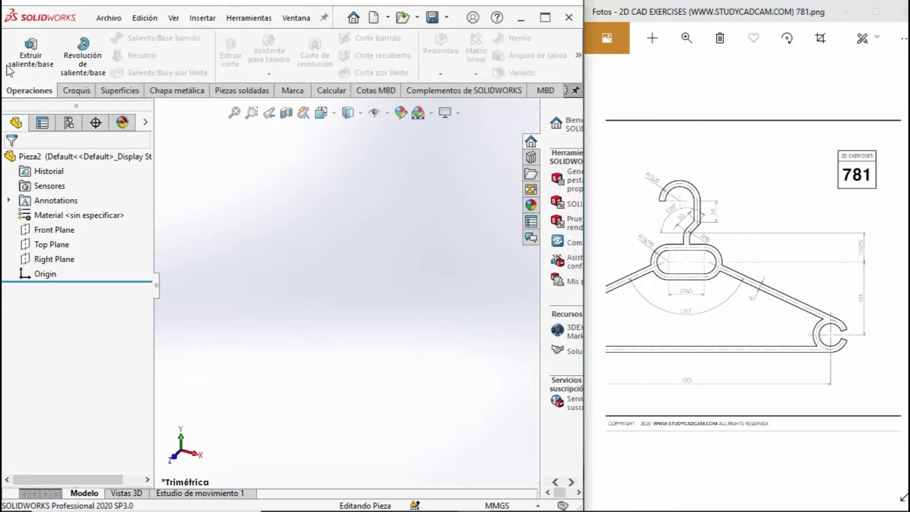
pyautogui.click(52, 233)
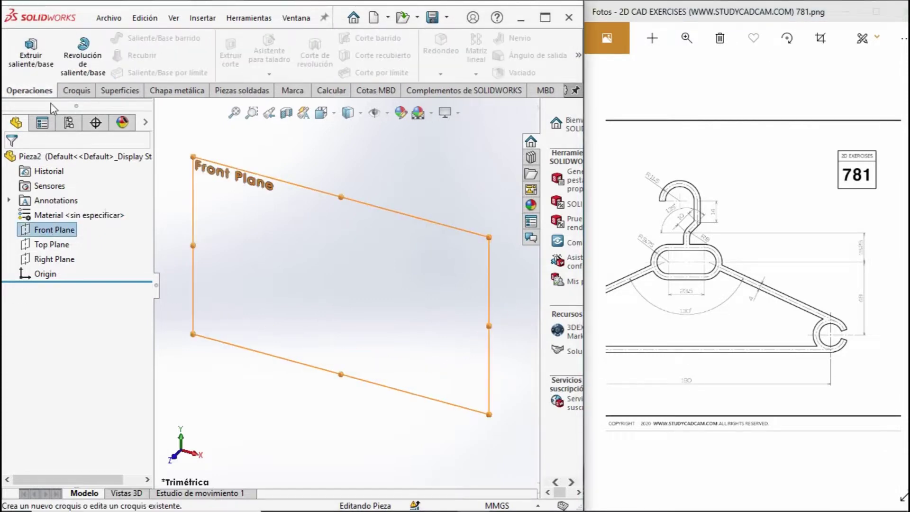
pyautogui.click(76, 91)
pyautogui.click(21, 45)
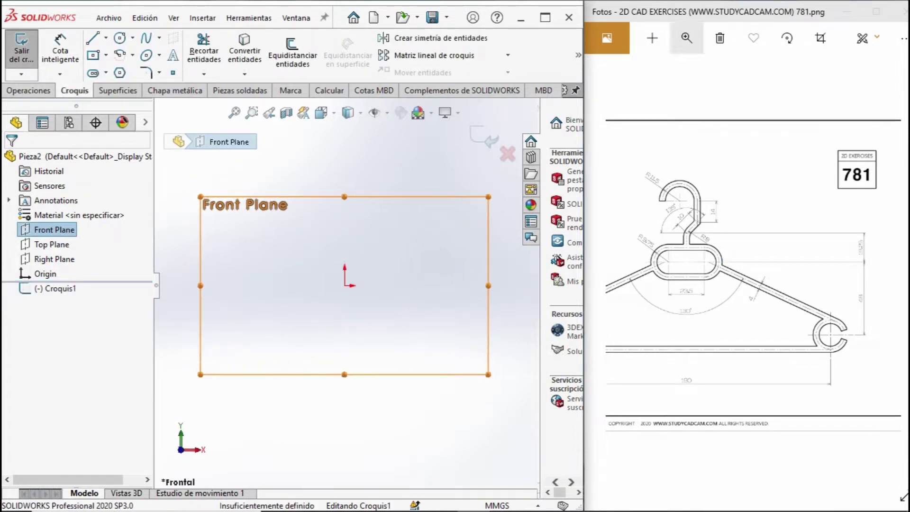
pyautogui.click(687, 38)
pyautogui.moveTo(625, 73); pyautogui.dragTo(630, 72)
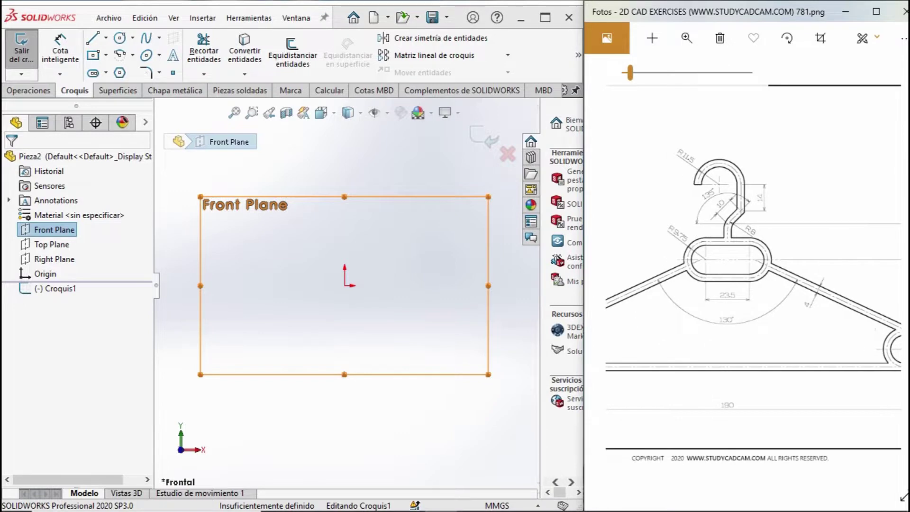
# Step: Draw a centre-end straight slot centred on the origin
pyautogui.click(107, 74)
pyautogui.click(130, 111)
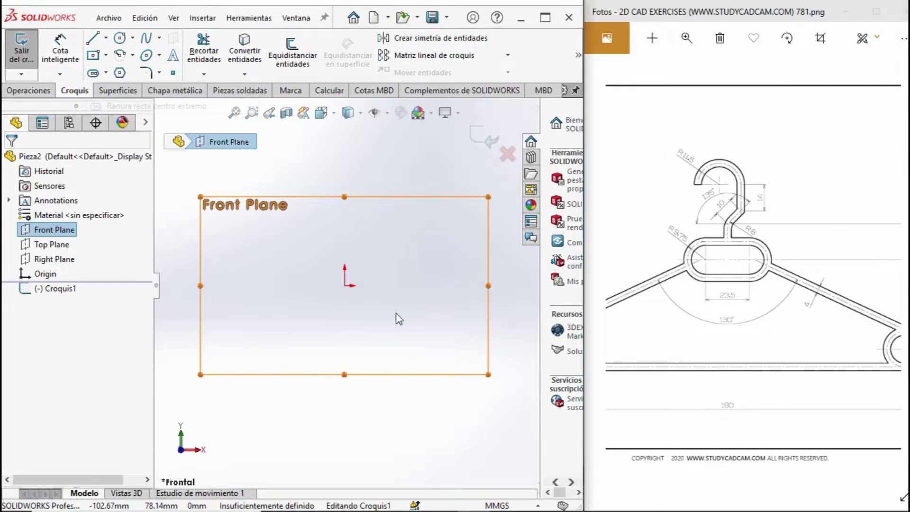
pyautogui.click(344, 285)
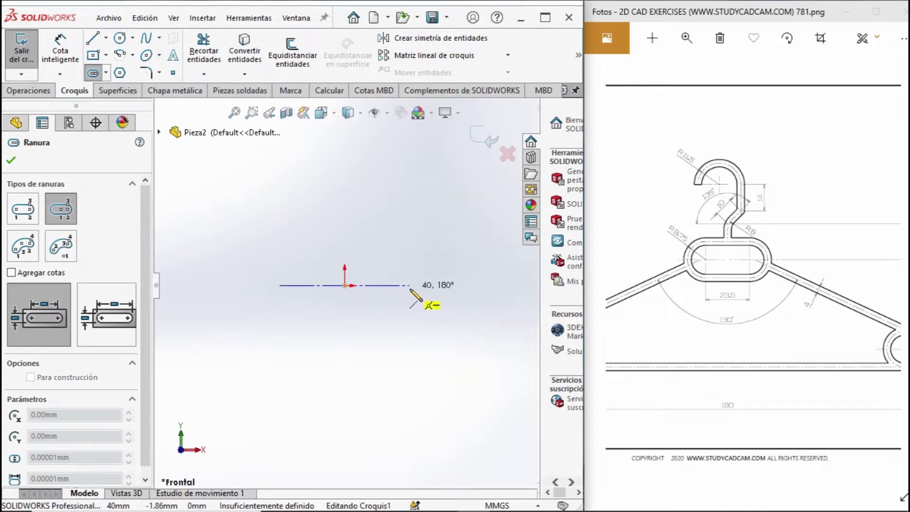
pyautogui.click(414, 285)
pyautogui.click(422, 258)
pyautogui.click(423, 262)
# Step: Dimension the slot with an R9.75 end radius and a 23.5 straight length
pyautogui.click(60, 52)
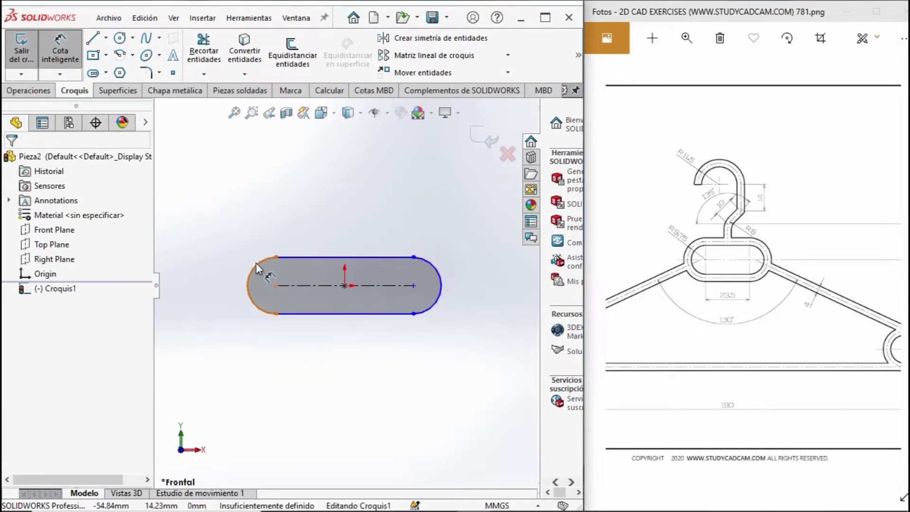
pyautogui.click(256, 264)
pyautogui.click(221, 248)
pyautogui.write('9.75')
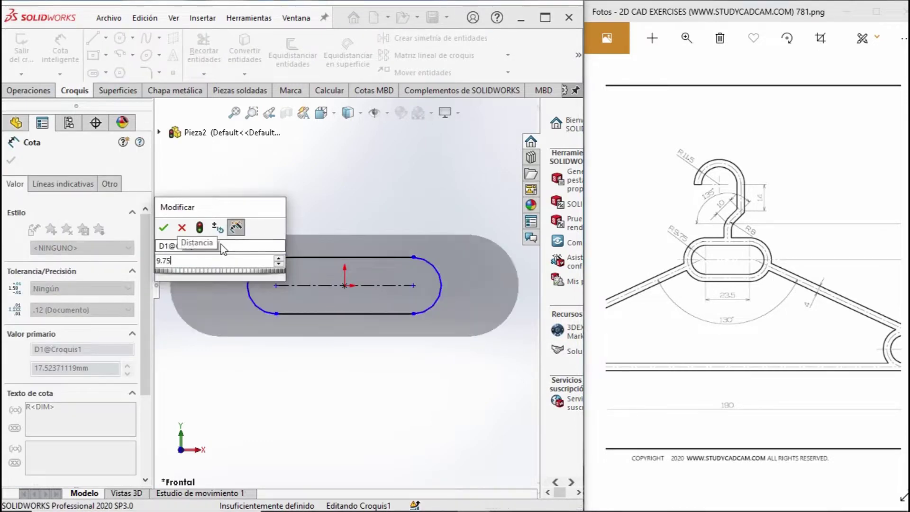
pyautogui.press('Return')
pyautogui.click(347, 341)
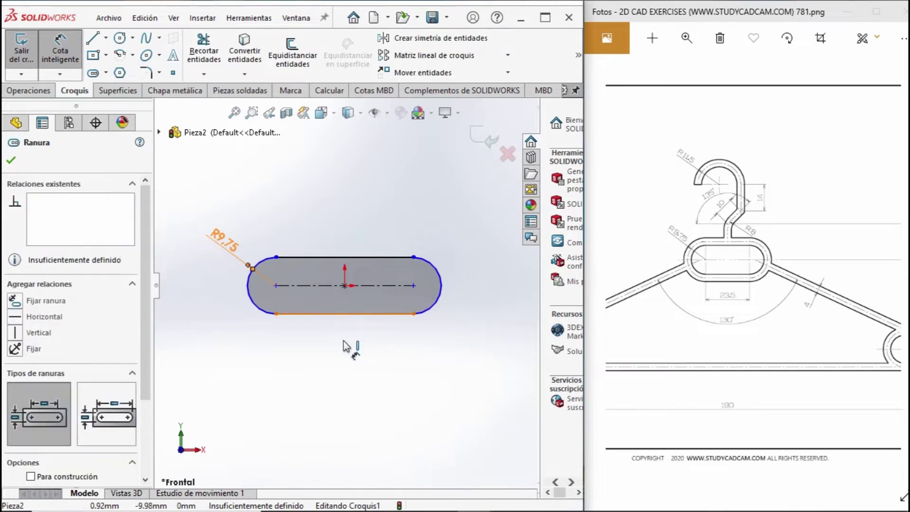
pyautogui.click(363, 360)
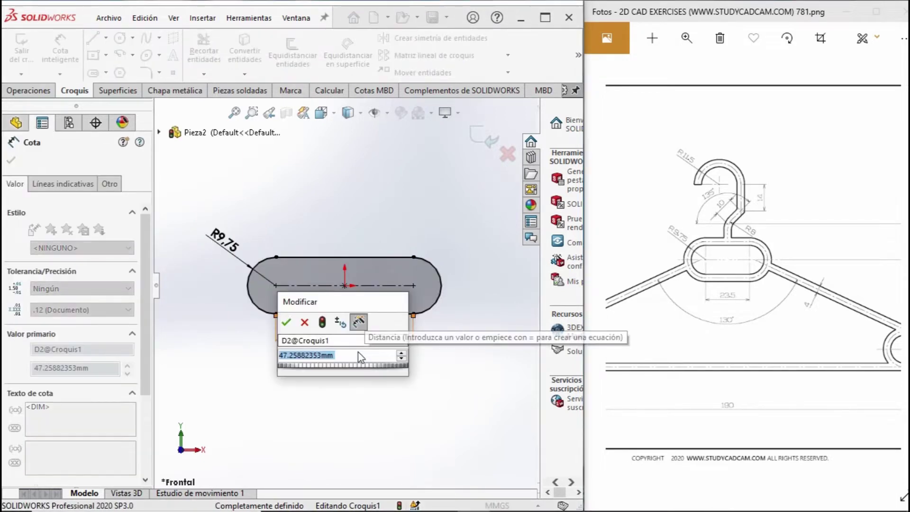
pyautogui.write('23.5')
pyautogui.press('Return')
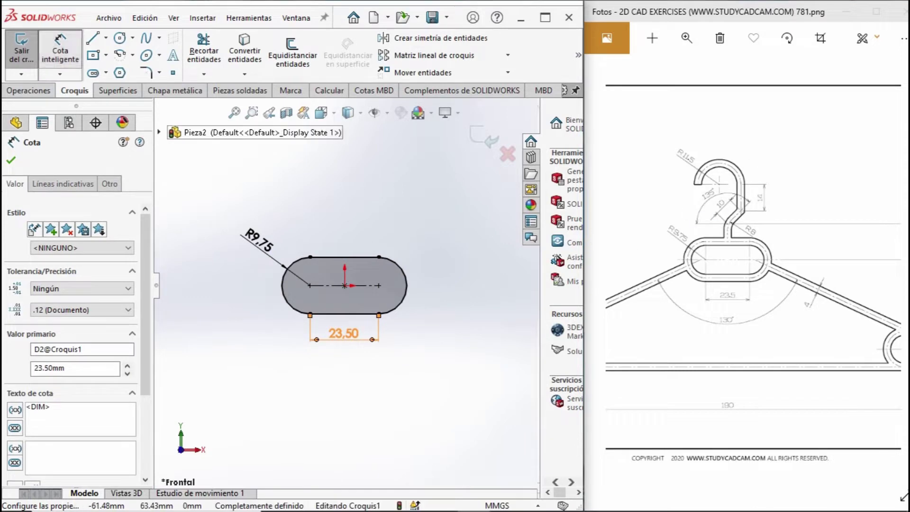
pyautogui.click(93, 40)
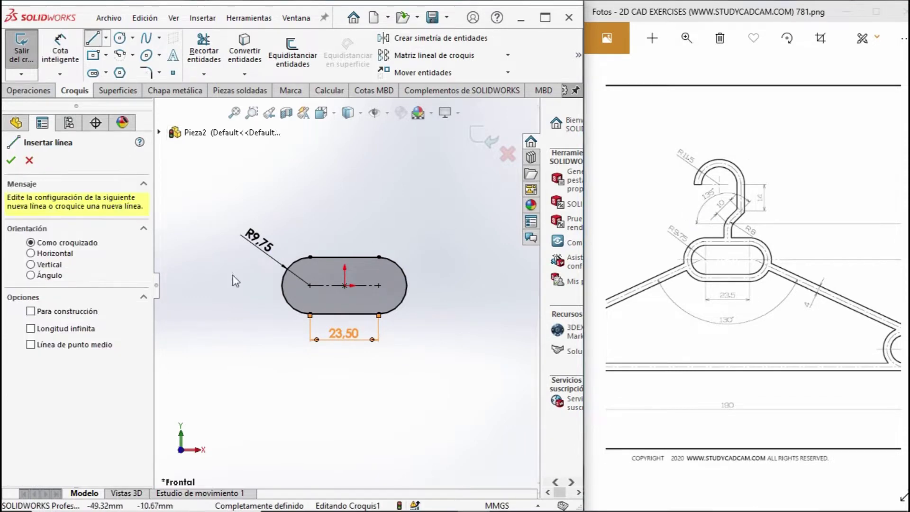
# Step: Sketch the hook from the slot top: vertical, 135° slanted and vertical lines plus a semicircular arc
pyautogui.click(344, 257)
pyautogui.click(345, 213)
pyautogui.click(376, 182)
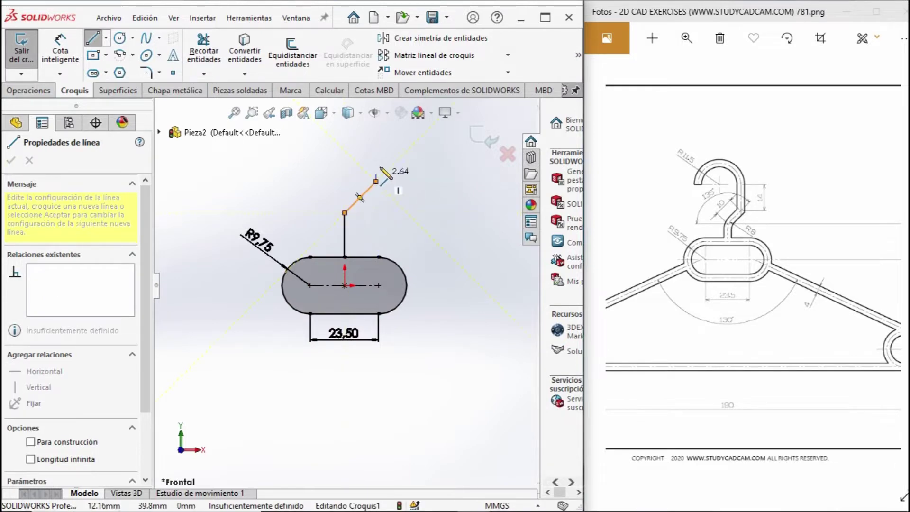
pyautogui.scroll(2, 368, 189)
pyautogui.click(366, 182)
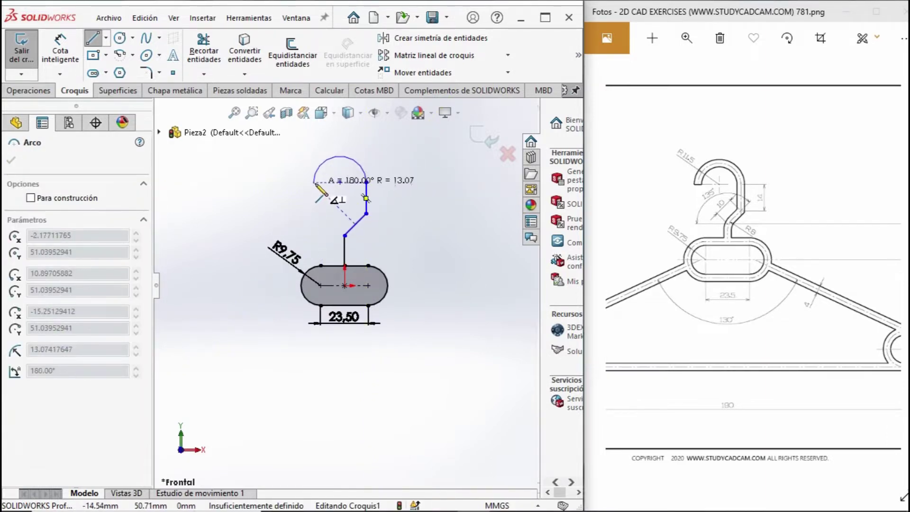
pyautogui.click(314, 182)
pyautogui.press('Escape')
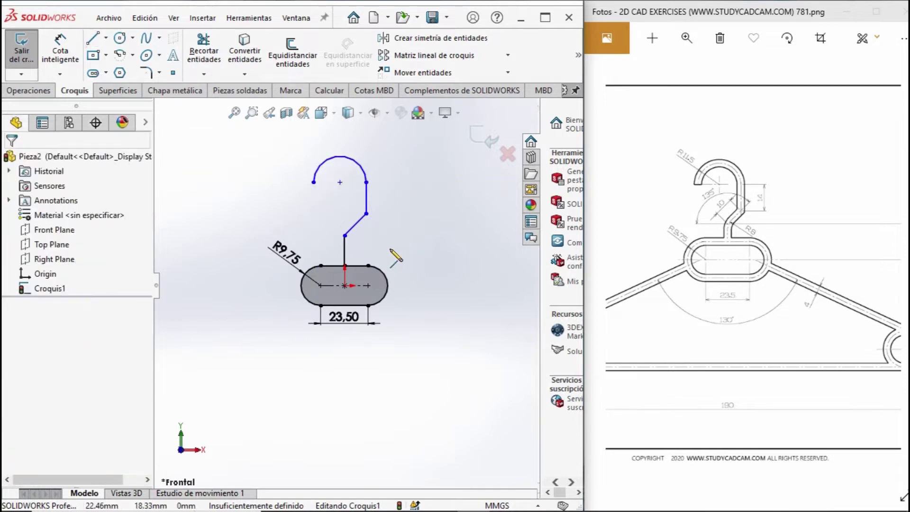
pyautogui.press('Escape')
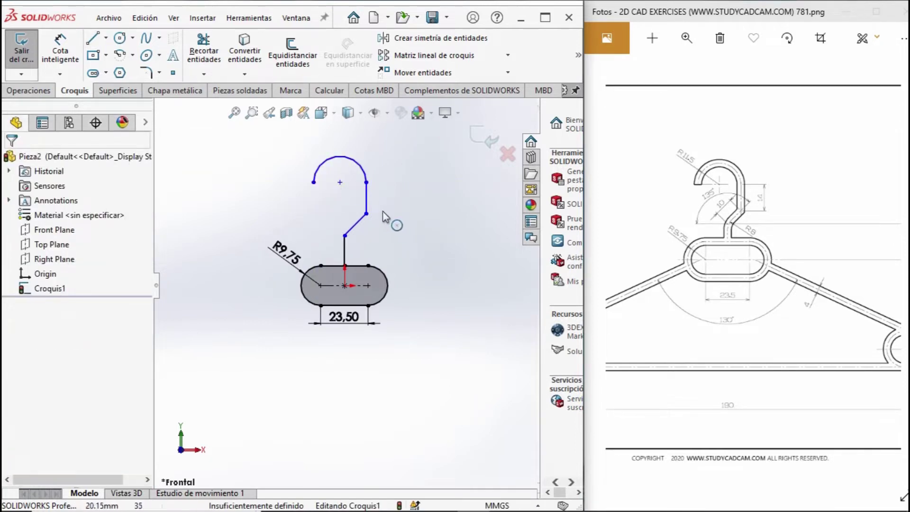
pyautogui.click(71, 53)
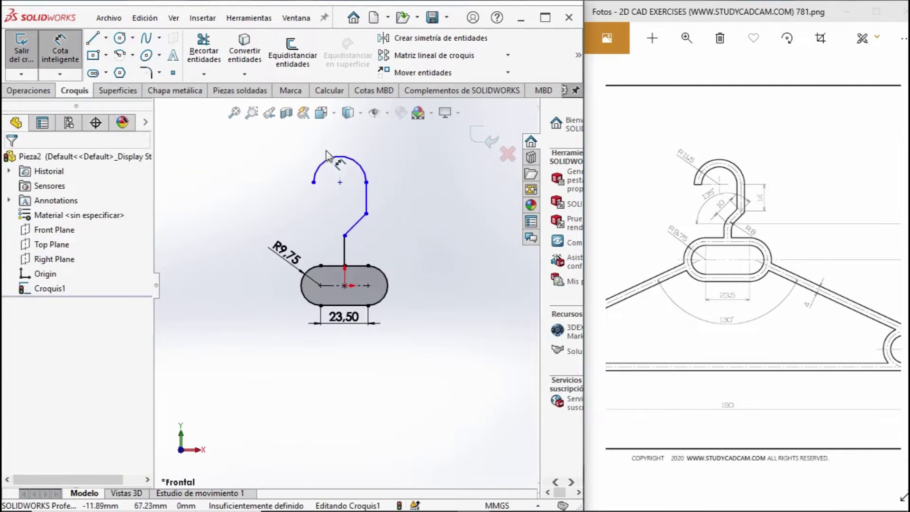
# Step: Dimension the hook: R11.5 arc, 14 mm upper vertical line and 10 mm slanted line
pyautogui.click(353, 165)
pyautogui.click(411, 172)
pyautogui.write('11.5')
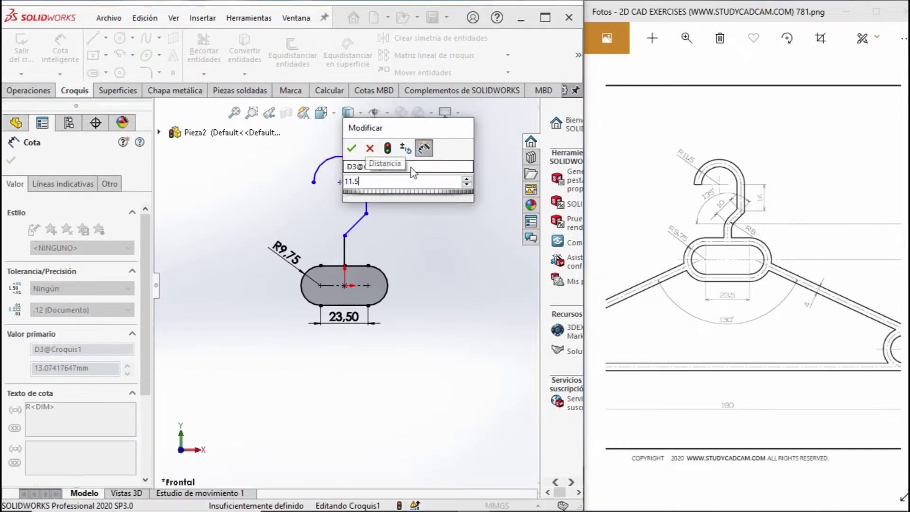
pyautogui.press('Return')
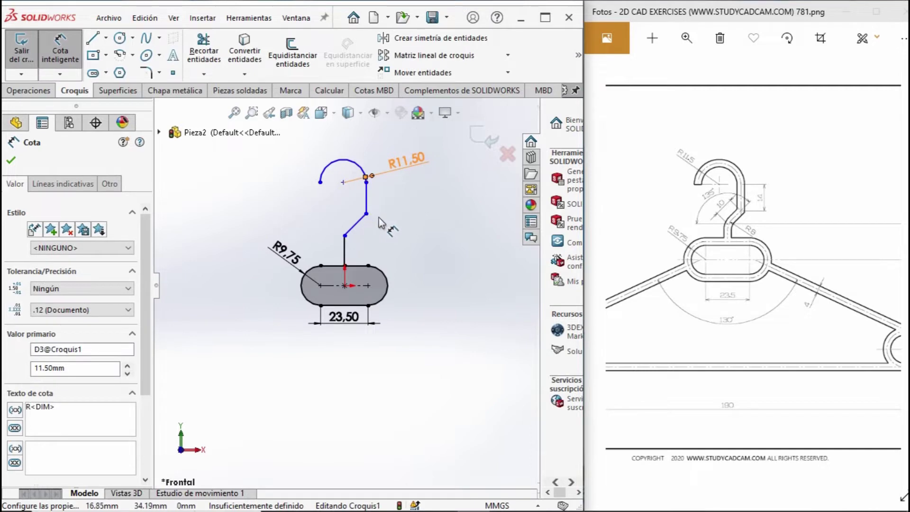
pyautogui.click(373, 203)
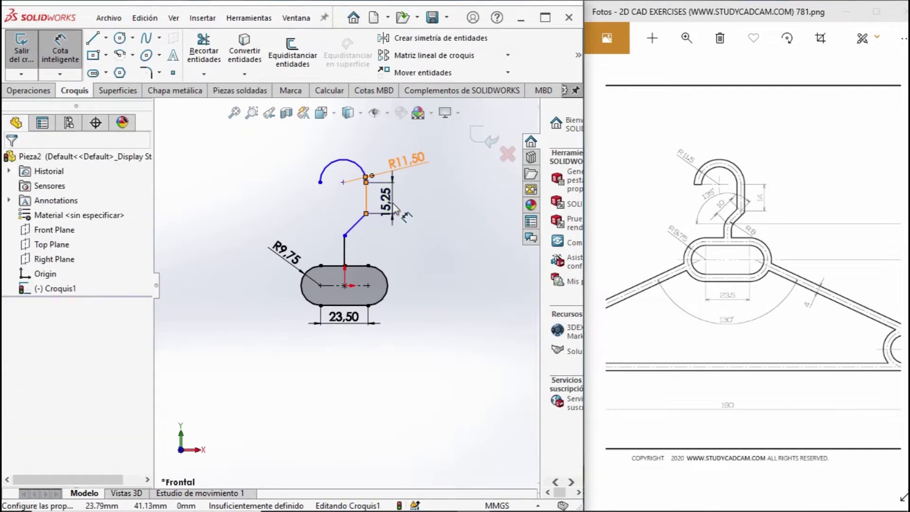
pyautogui.click(394, 207)
pyautogui.write('14')
pyautogui.press('Return')
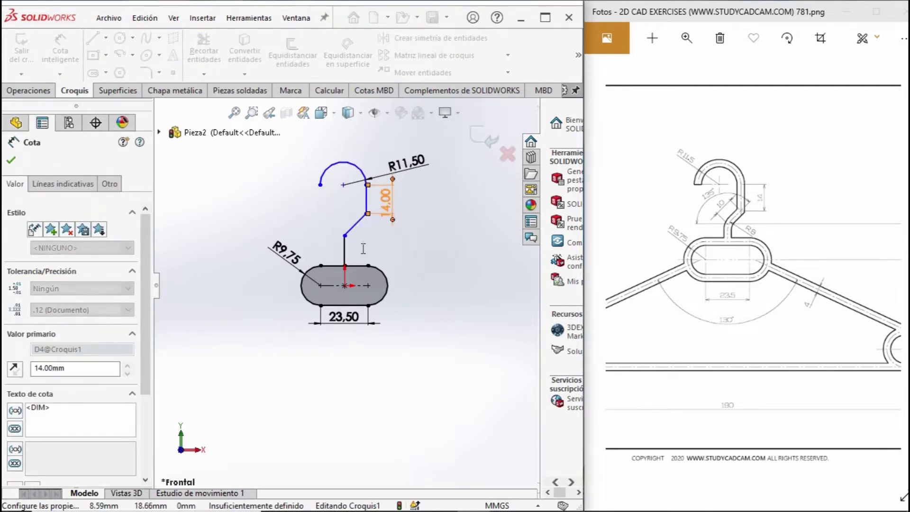
pyautogui.scroll(-2, 363, 249)
pyautogui.click(352, 225)
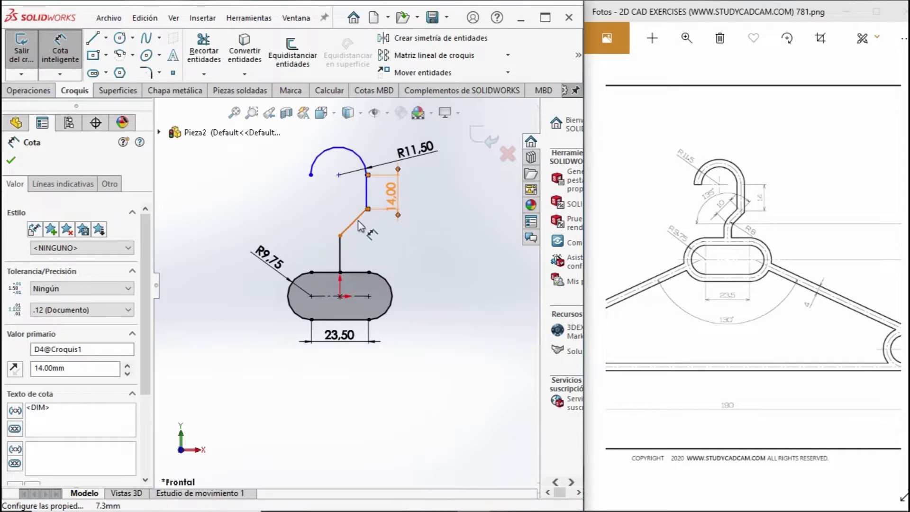
pyautogui.click(372, 240)
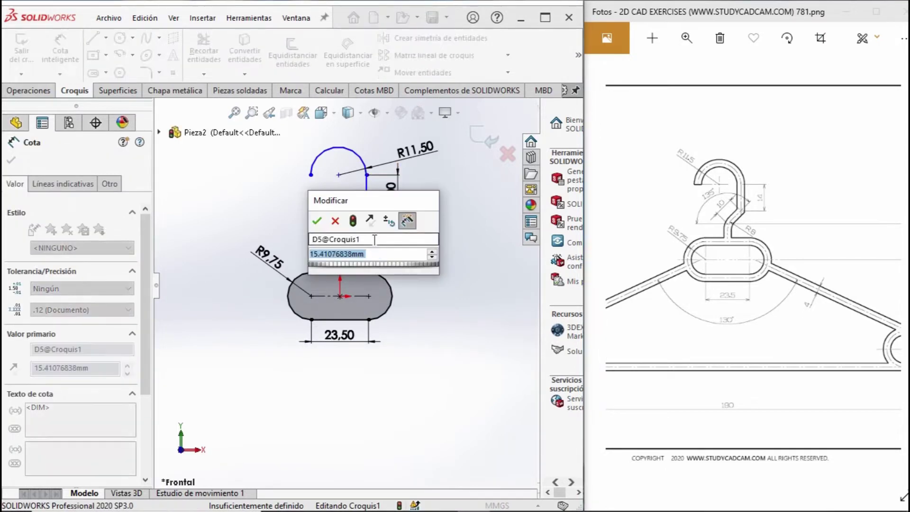
pyautogui.write('10')
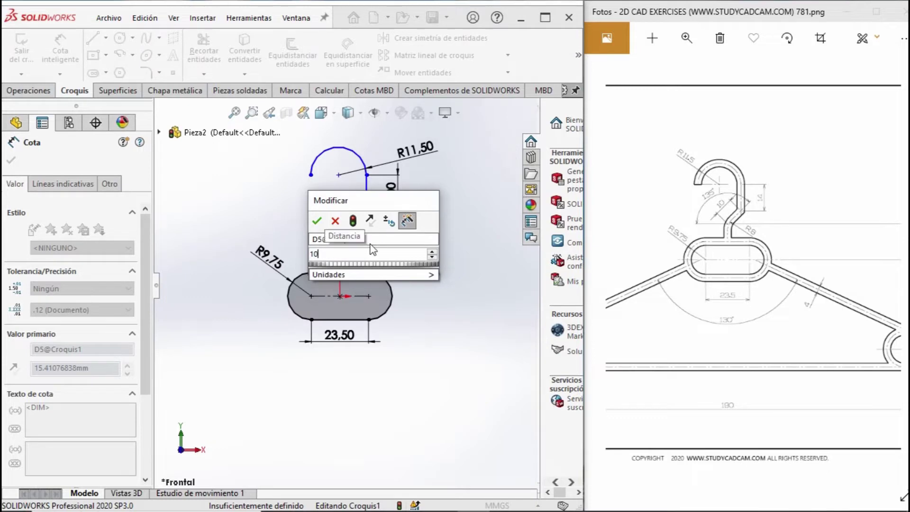
pyautogui.press('Return')
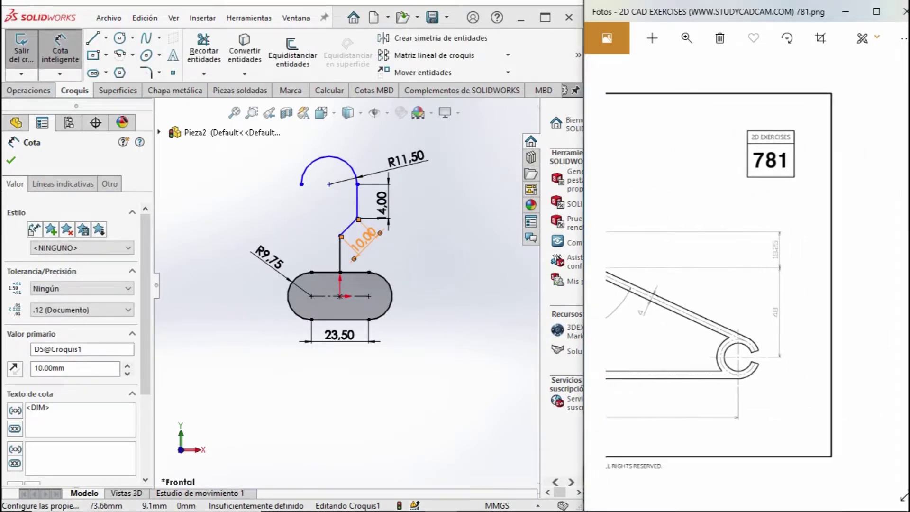
pyautogui.click(323, 297)
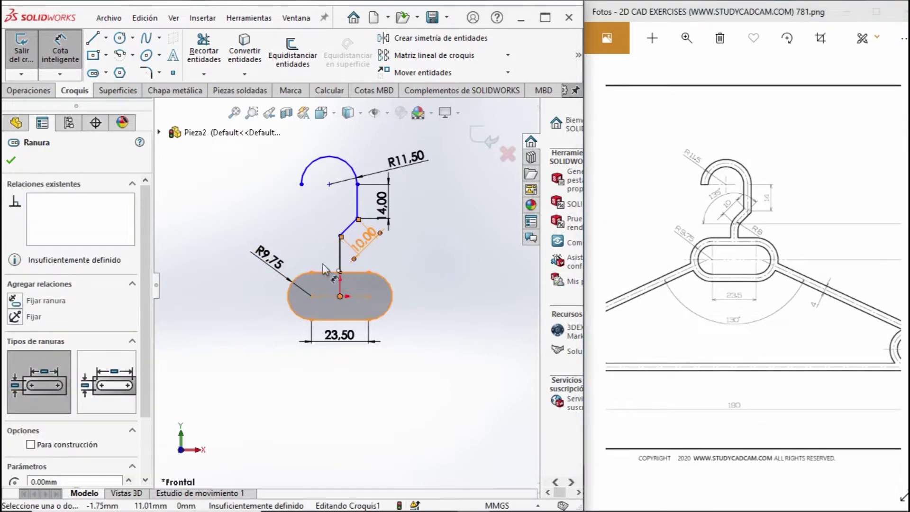
# Step: Dimension the stem's top point 19.25 mm vertically above the slot centre
pyautogui.press('Escape')
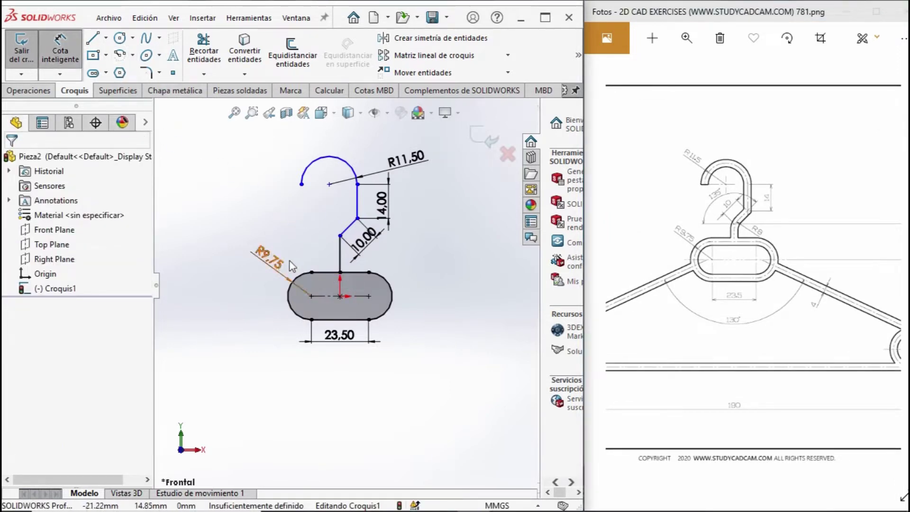
pyautogui.click(342, 303)
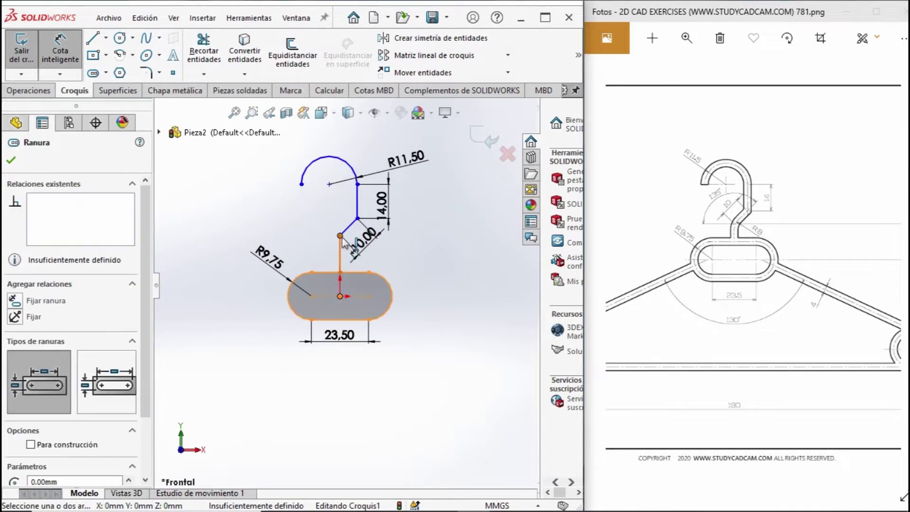
pyautogui.click(340, 236)
pyautogui.click(474, 268)
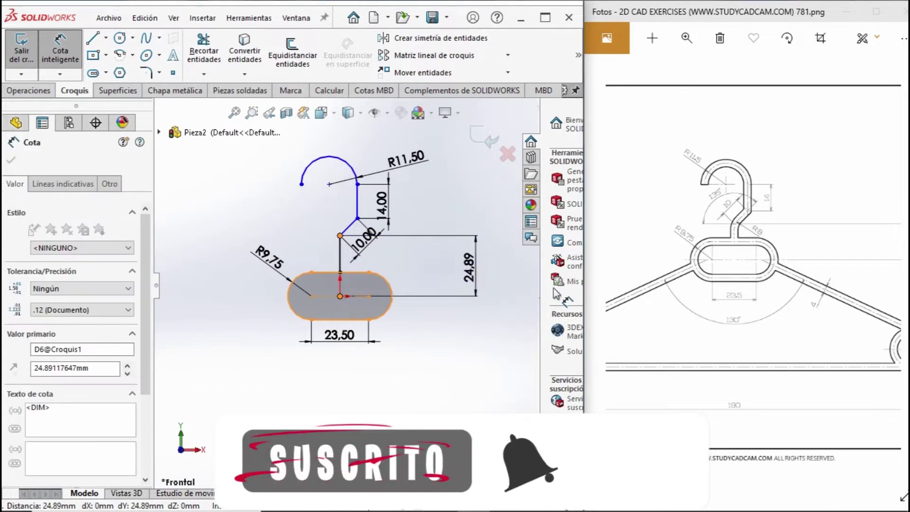
pyautogui.write('19.25')
pyautogui.press('Return')
pyautogui.scroll(-2, 340, 232)
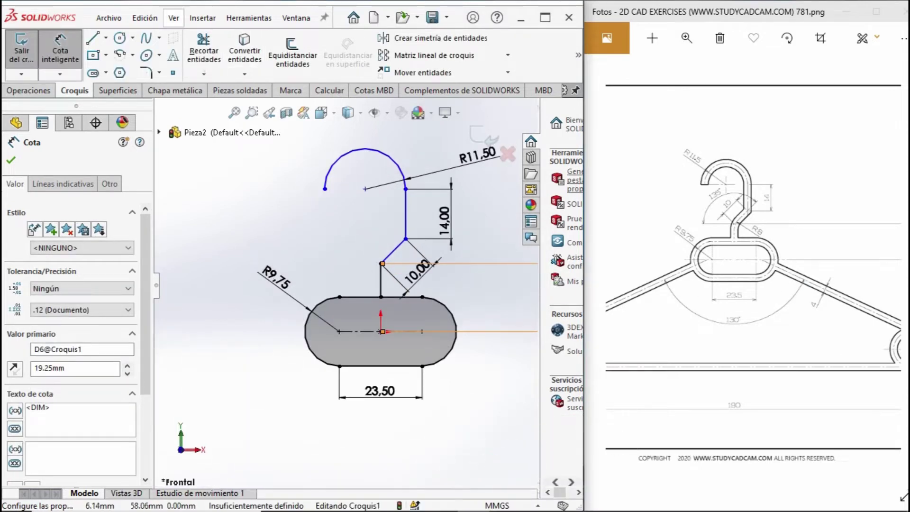
pyautogui.click(148, 74)
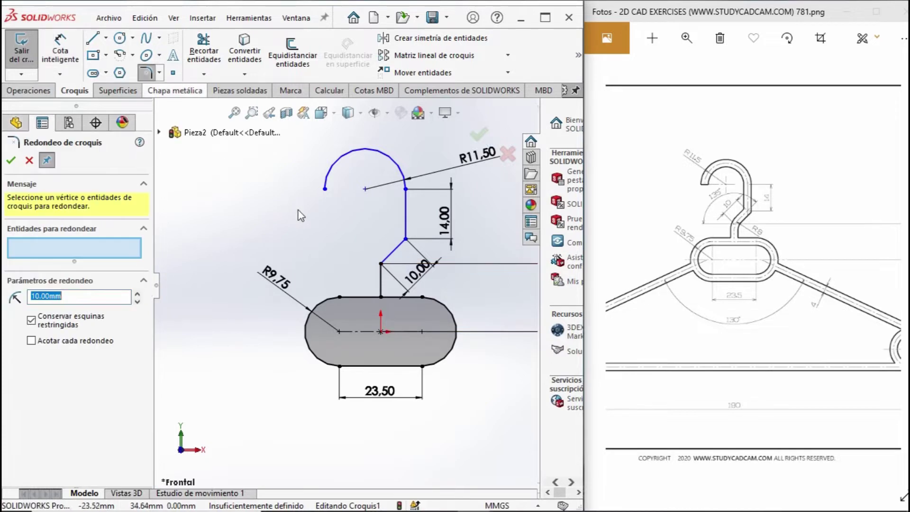
# Step: Round the corner between the short stem and the slanted line with an R8 fillet
pyautogui.scroll(-3, 401, 292)
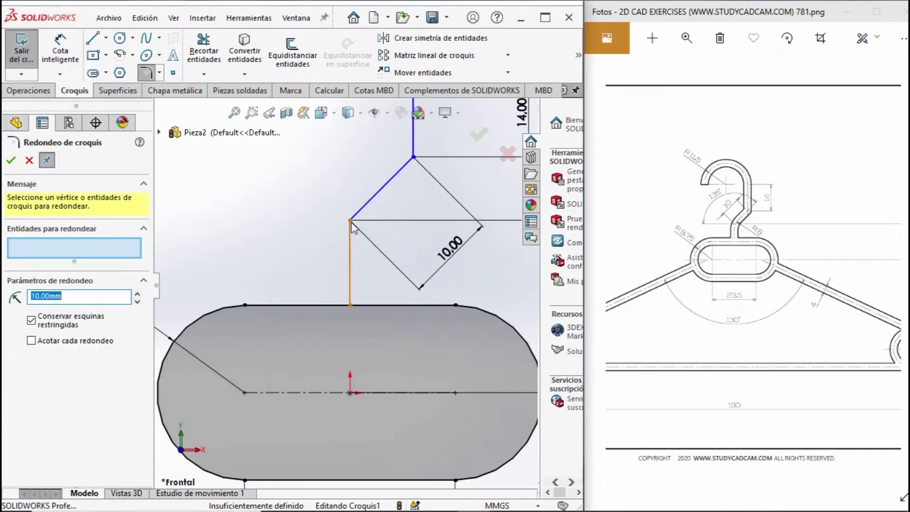
pyautogui.click(354, 226)
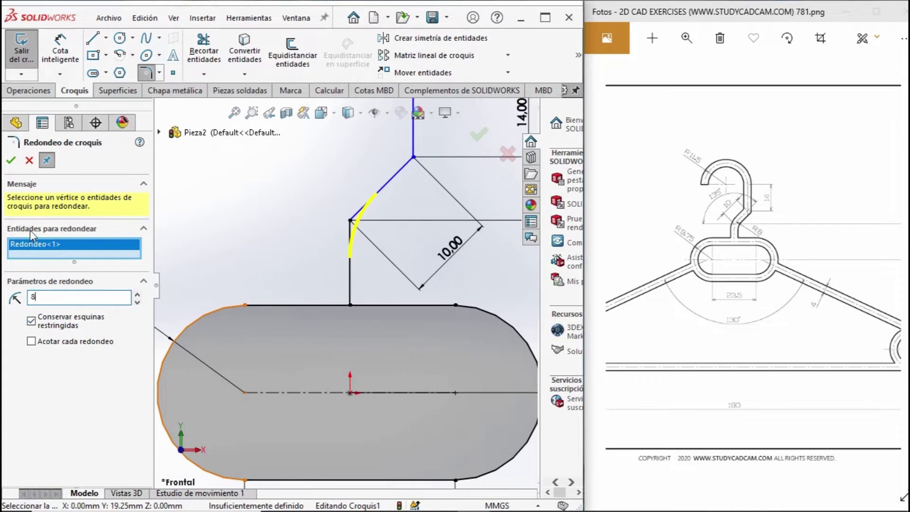
pyautogui.click(12, 163)
pyautogui.scroll(3, 344, 285)
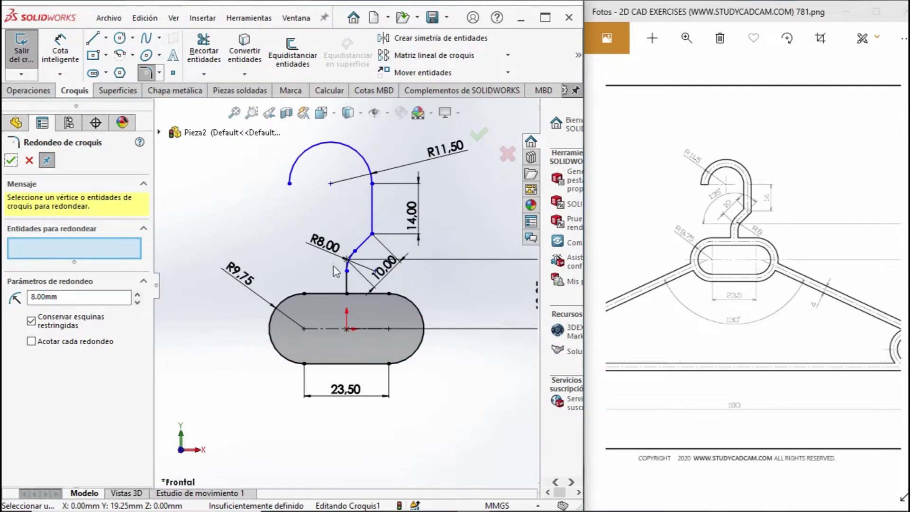
pyautogui.click(92, 39)
pyautogui.scroll(-3, 365, 260)
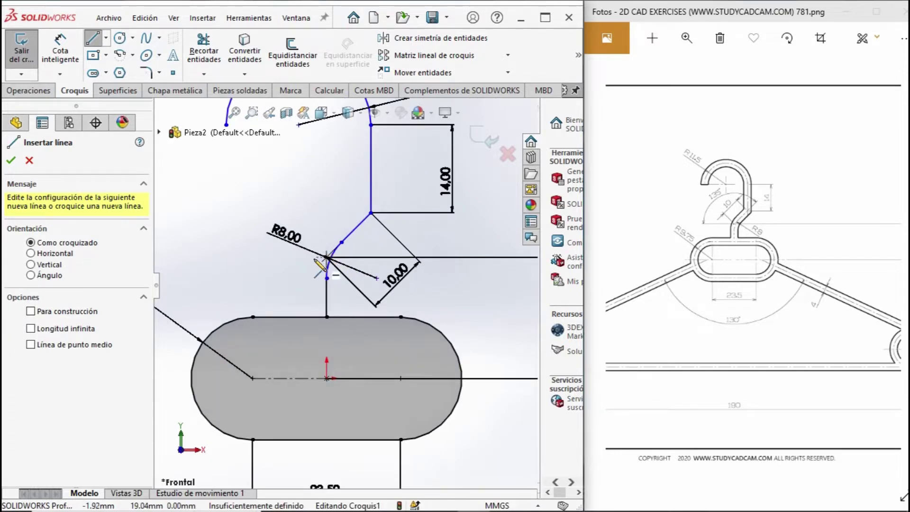
pyautogui.scroll(-3, 326, 258)
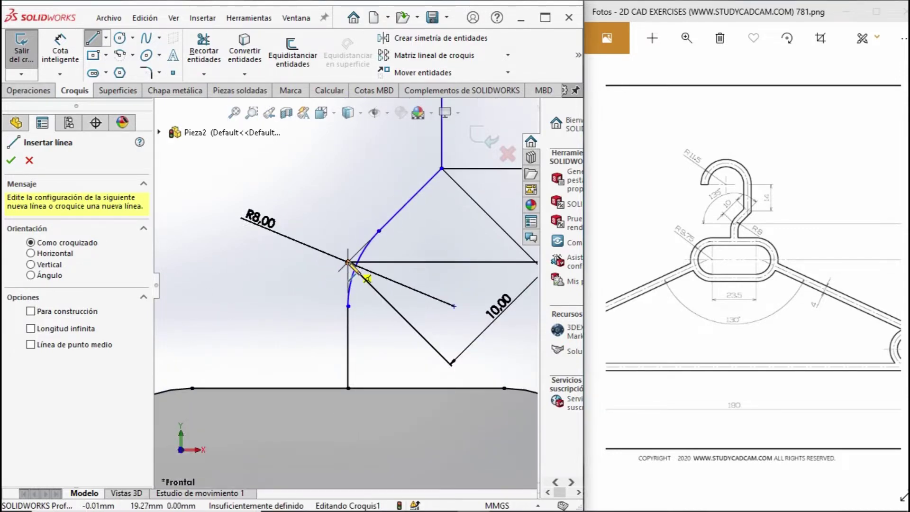
pyautogui.click(348, 262)
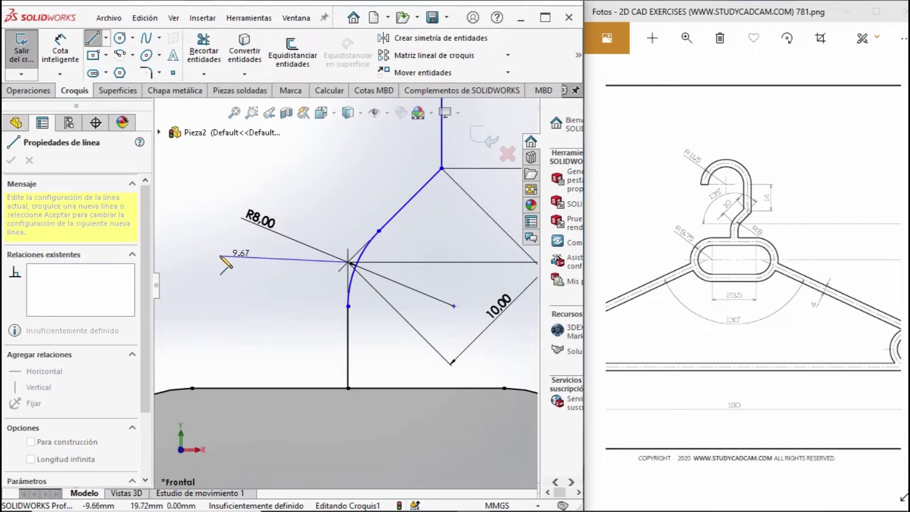
pyautogui.click(202, 262)
pyautogui.press('Escape')
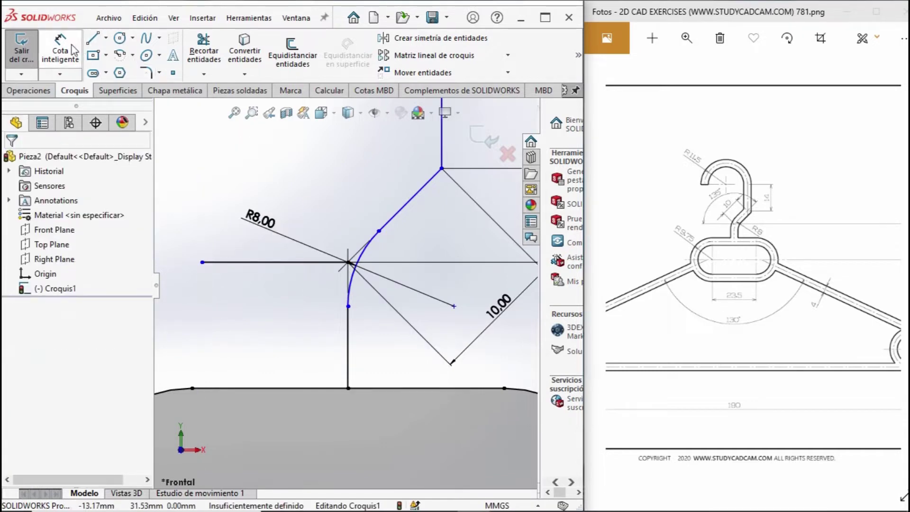
pyautogui.click(72, 46)
pyautogui.click(405, 216)
pyautogui.click(294, 262)
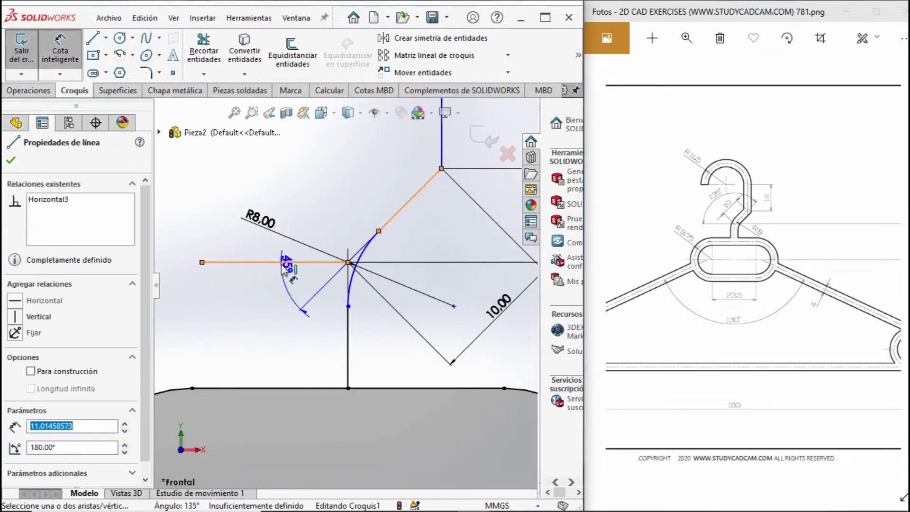
pyautogui.press('Escape')
pyautogui.click(256, 263)
pyautogui.press('Delete')
pyautogui.press('f')
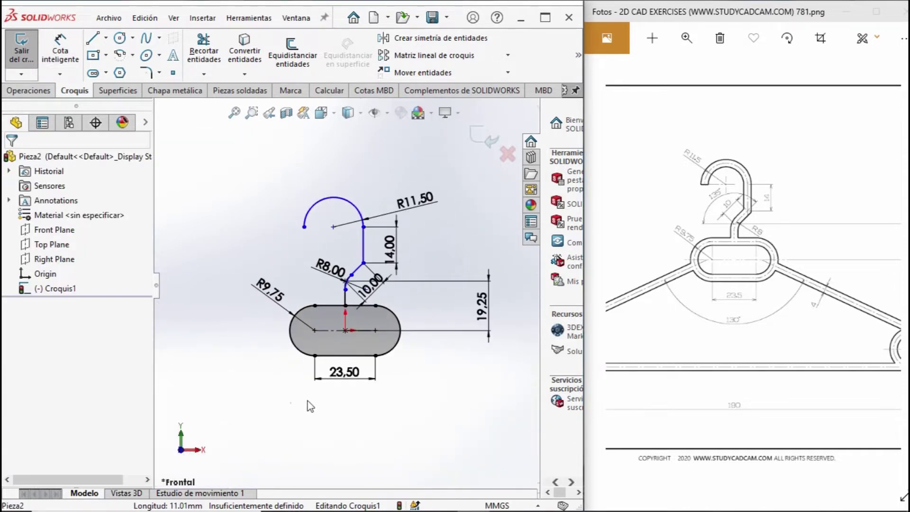
pyautogui.moveTo(711, 236); pyautogui.dragTo(859, 163)
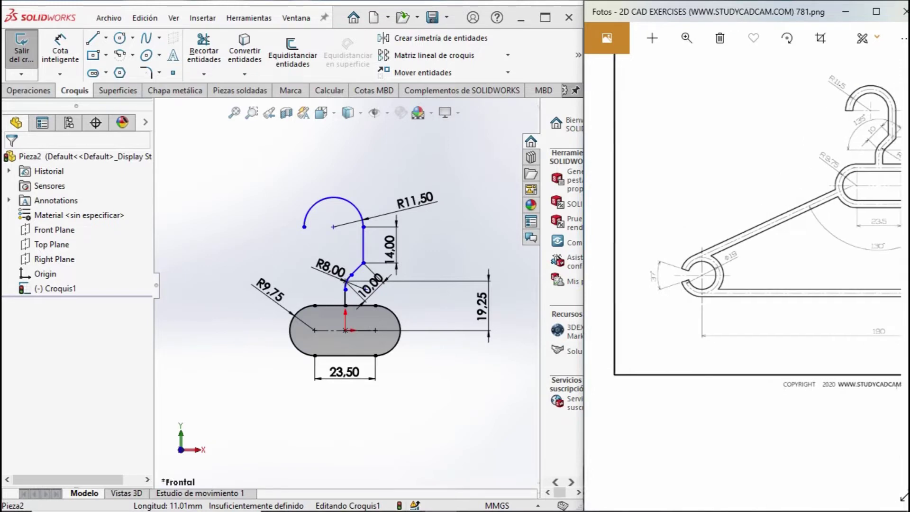
pyautogui.moveTo(805, 214); pyautogui.dragTo(718, 287)
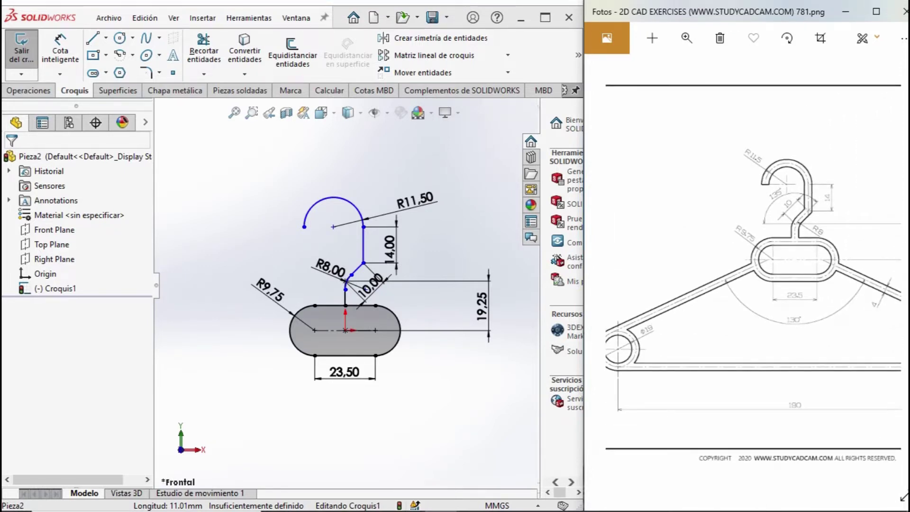
pyautogui.click(90, 45)
pyautogui.scroll(3, 345, 284)
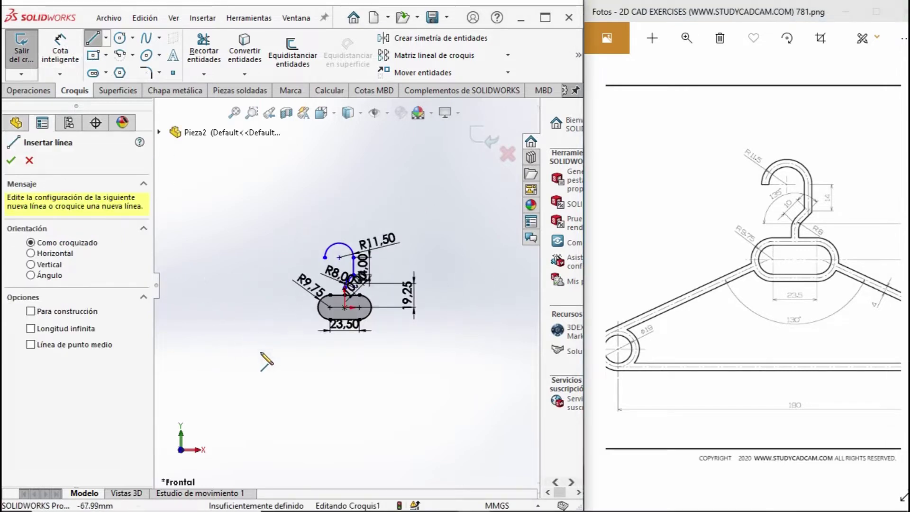
# Step: Draw a vertical line down from the slot centre and a symmetric horizontal base line at its bottom
pyautogui.moveTo(800, 387); pyautogui.dragTo(720, 387)
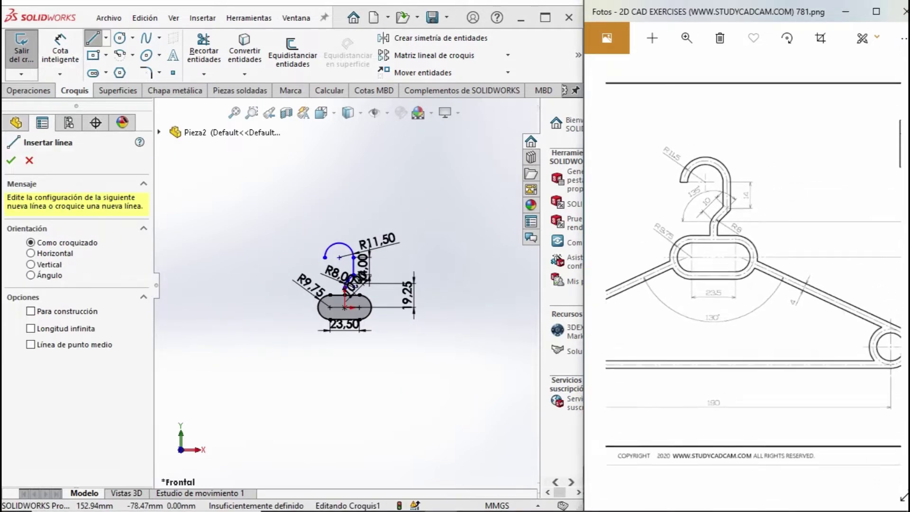
pyautogui.click(344, 307)
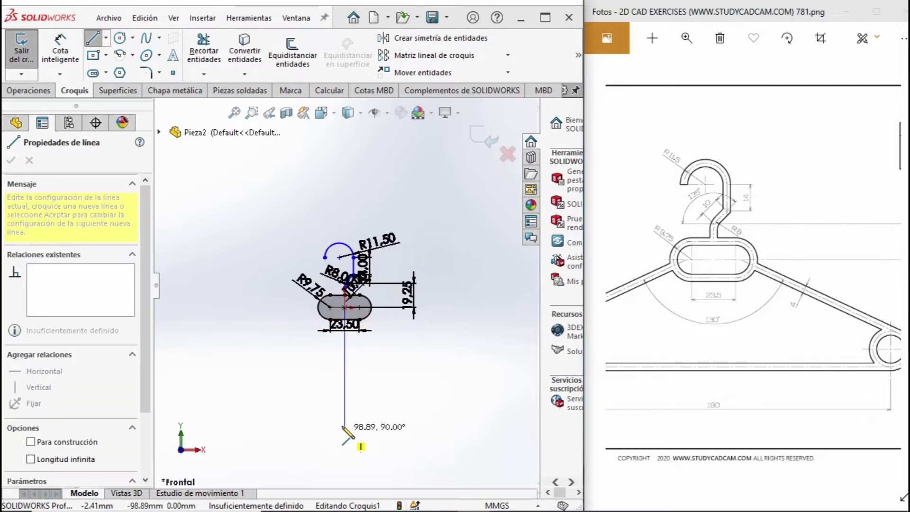
pyautogui.click(345, 396)
pyautogui.press('Escape')
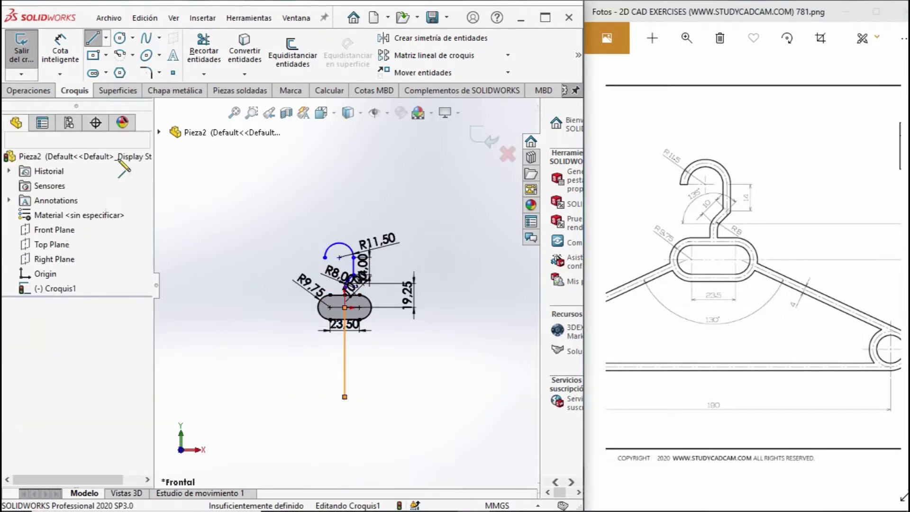
pyautogui.click(106, 38)
pyautogui.click(113, 87)
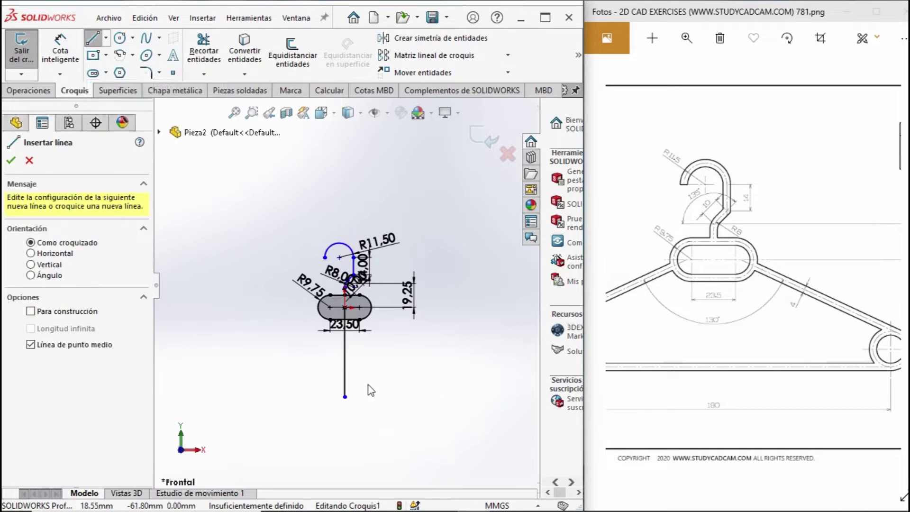
pyautogui.click(344, 397)
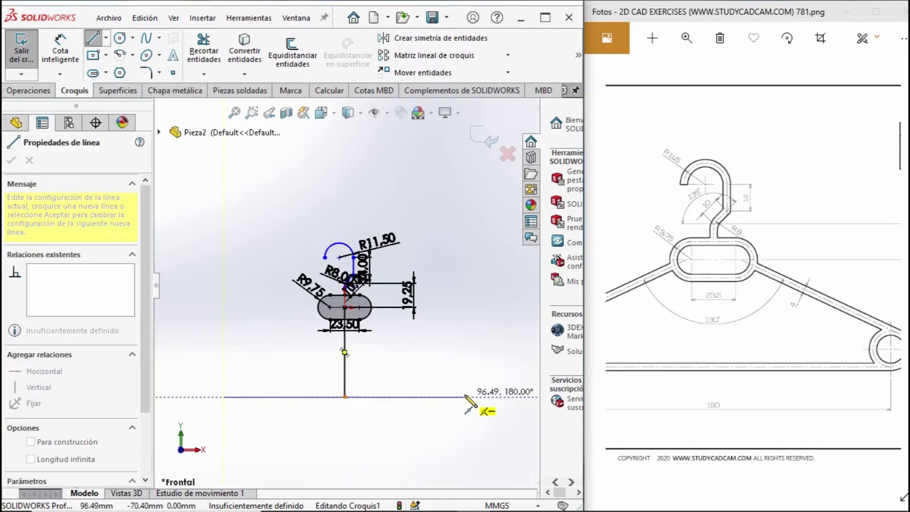
pyautogui.click(467, 406)
pyautogui.press('Escape')
# Step: Dimension the base line 190 mm long and the vertical line 48 mm
pyautogui.click(60, 52)
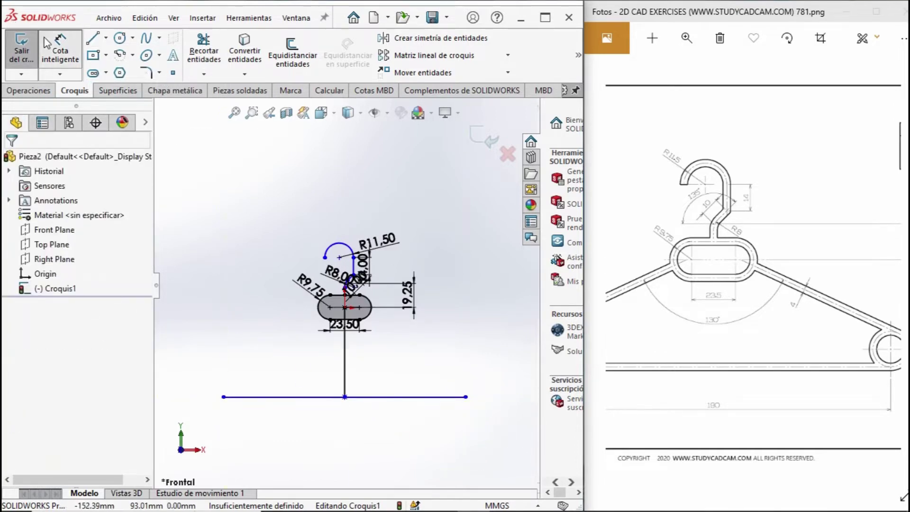
pyautogui.click(337, 398)
pyautogui.click(332, 435)
pyautogui.write('190')
pyautogui.press('Return')
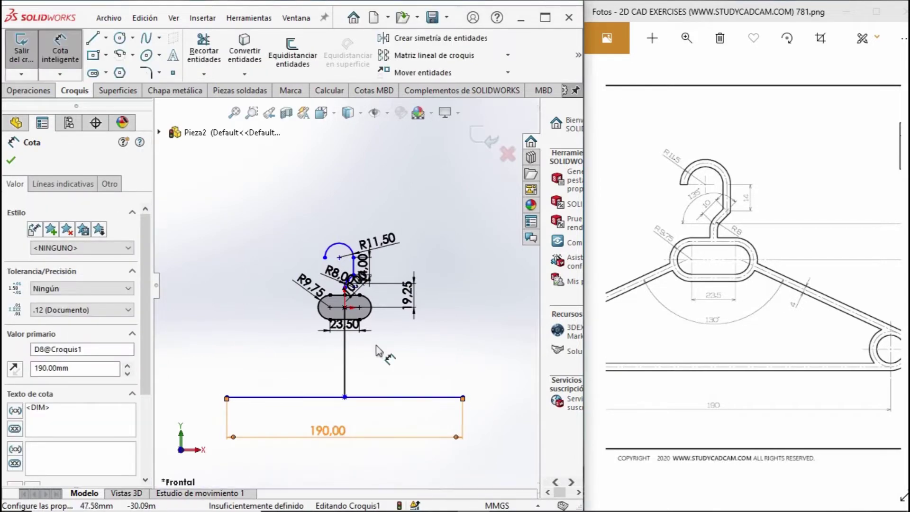
pyautogui.click(346, 377)
pyautogui.click(495, 363)
pyautogui.click(758, 237)
pyautogui.scroll(3, 758, 237)
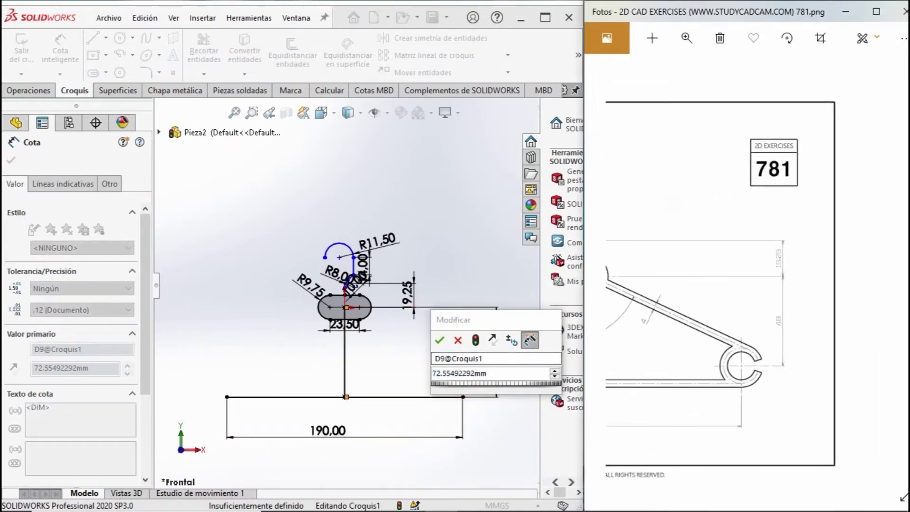
pyautogui.click(497, 373)
pyautogui.write('48')
pyautogui.press('Return')
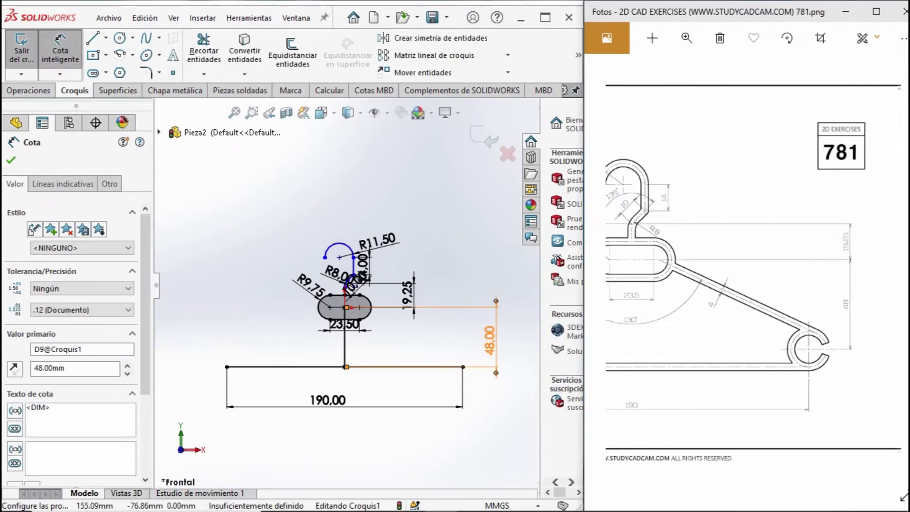
pyautogui.moveTo(663, 284); pyautogui.dragTo(887, 285)
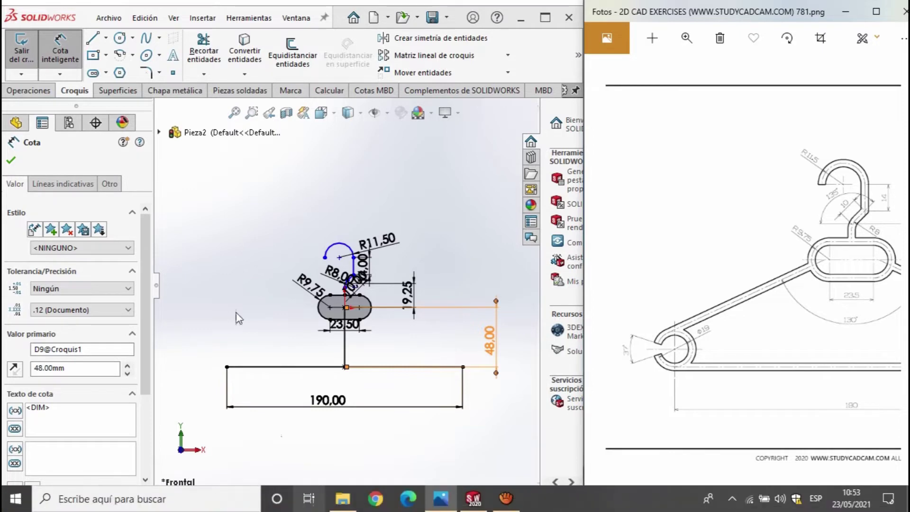
pyautogui.click(120, 38)
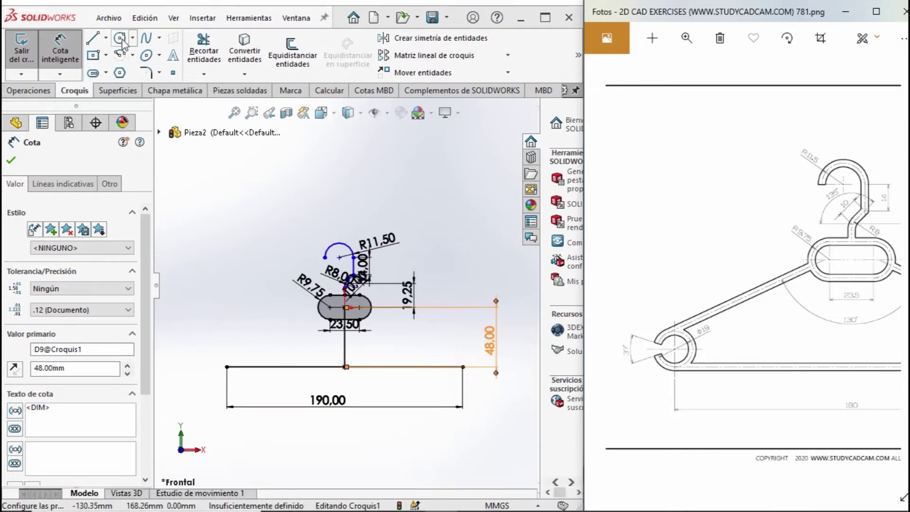
# Step: Place a circle at the base line's left end and dimension it Ø19
pyautogui.click(226, 366)
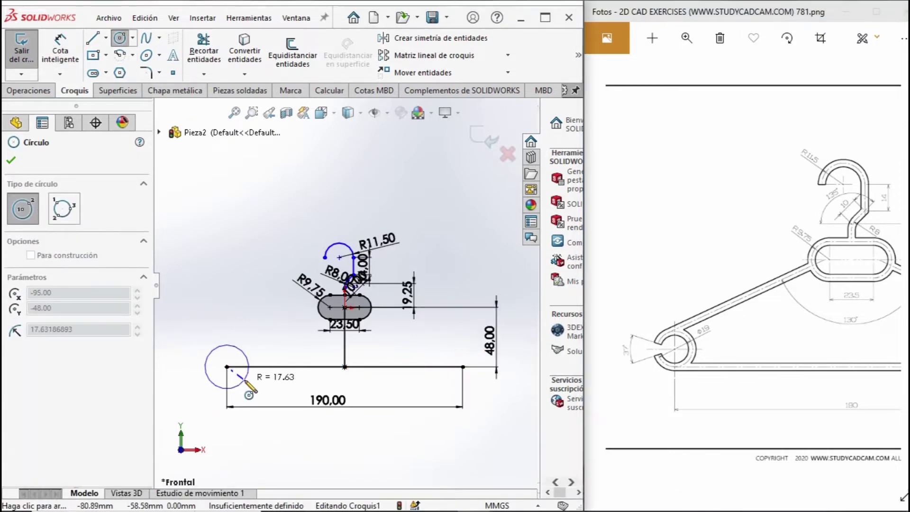
pyautogui.click(67, 43)
pyautogui.click(246, 357)
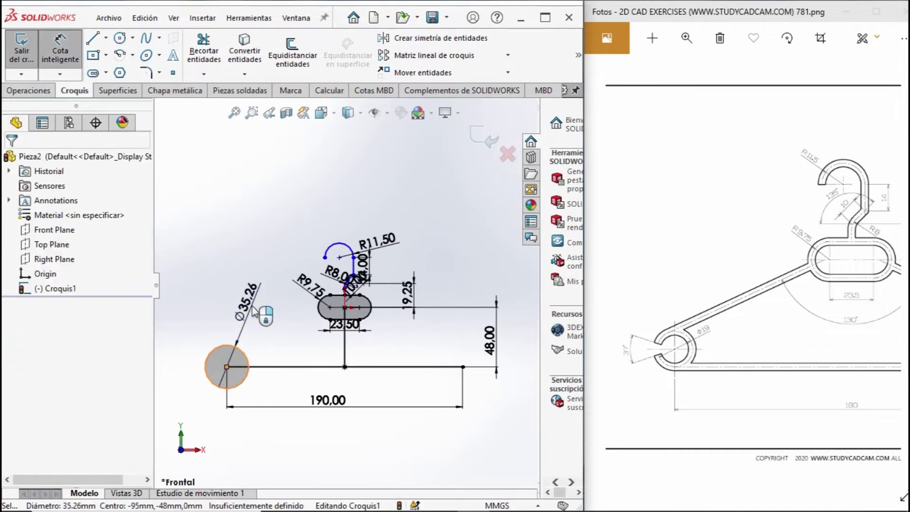
pyautogui.click(253, 311)
pyautogui.write('19')
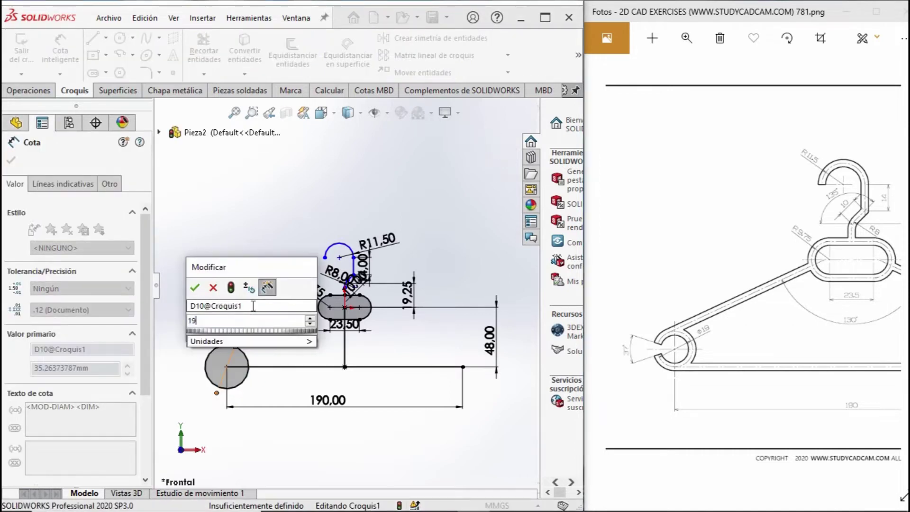
pyautogui.press('Return')
pyautogui.press('Escape')
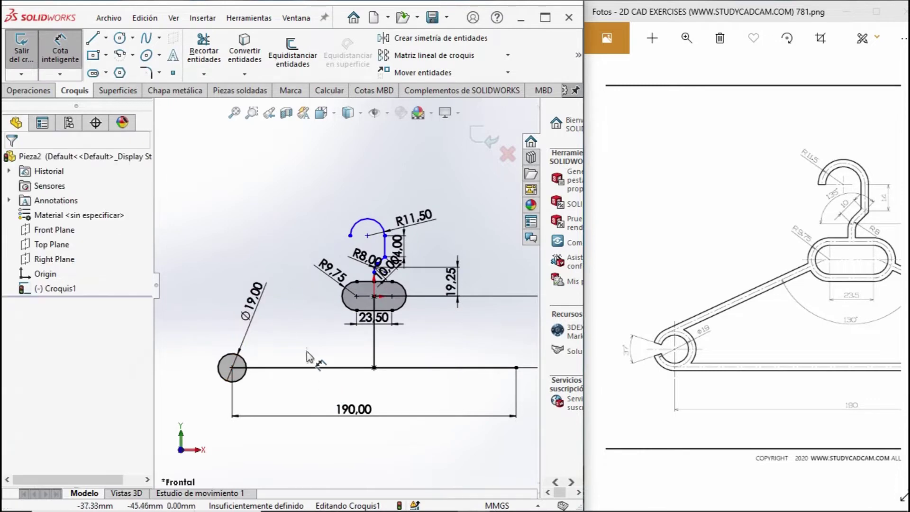
# Step: Draw a slanted line up toward the slot and make it tangent to the circle
pyautogui.click(93, 39)
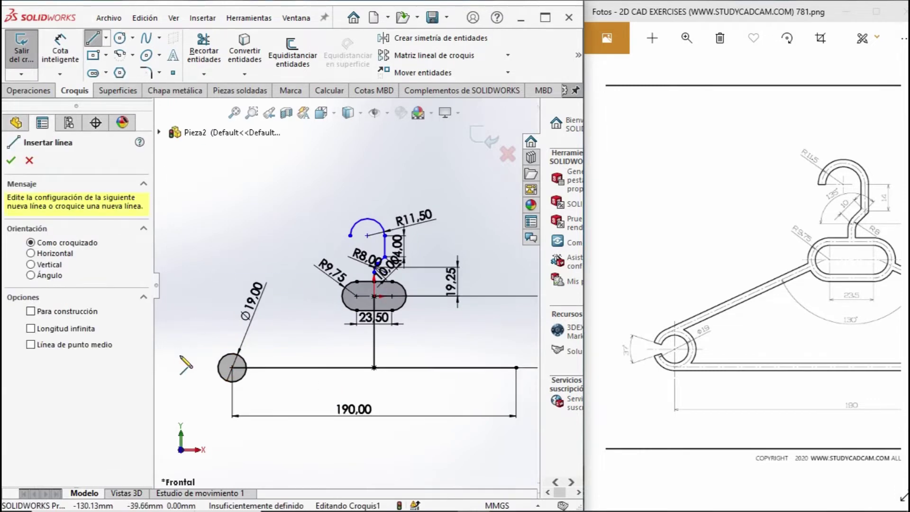
pyautogui.moveTo(180, 355); pyautogui.dragTo(304, 231)
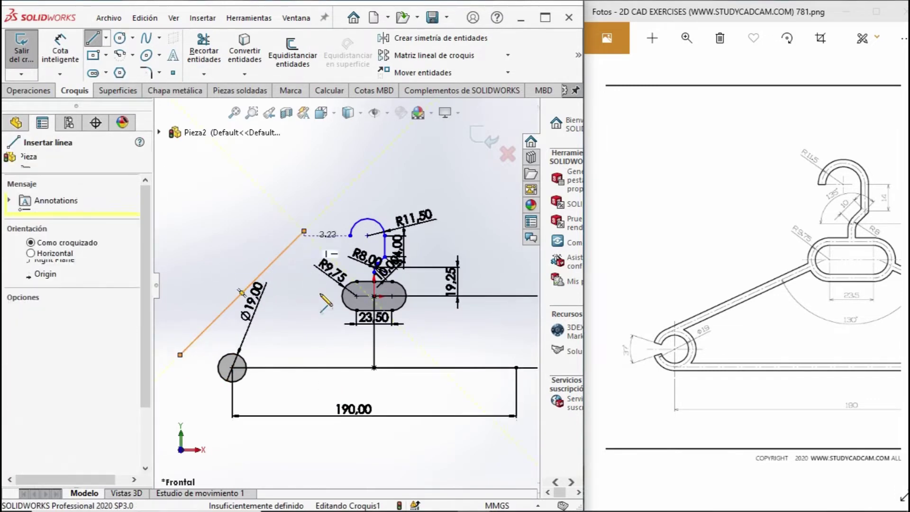
pyautogui.press('Escape')
pyautogui.moveTo(255, 303); pyautogui.dragTo(188, 432)
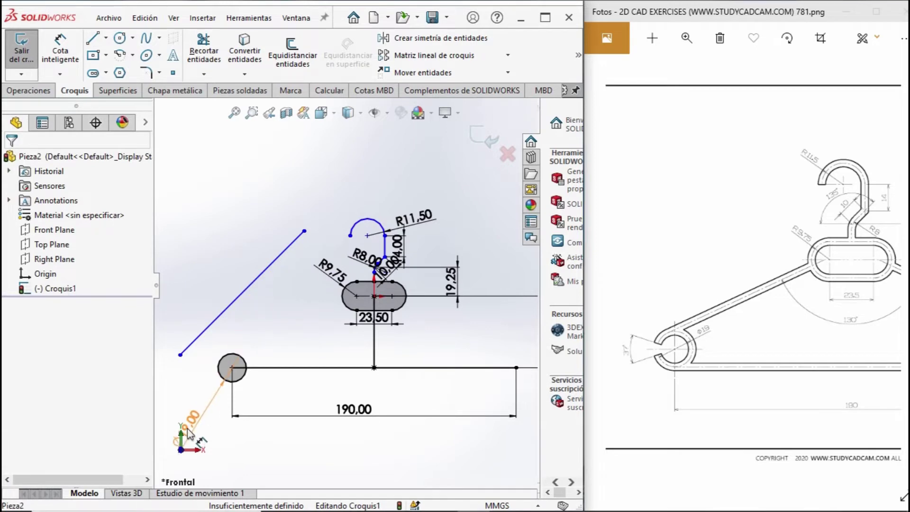
pyautogui.click(243, 301)
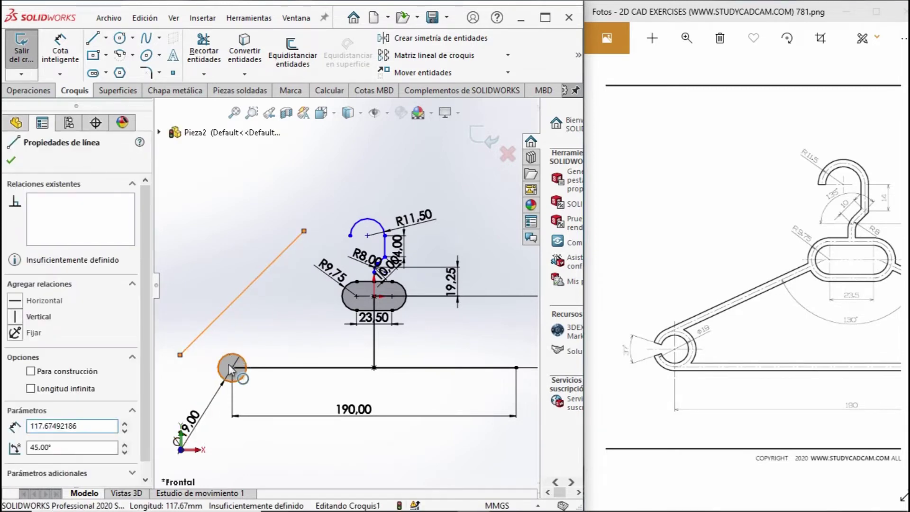
pyautogui.keyDown('ctrl'); pyautogui.click(225, 359); pyautogui.keyUp('ctrl')
pyautogui.click(14, 375)
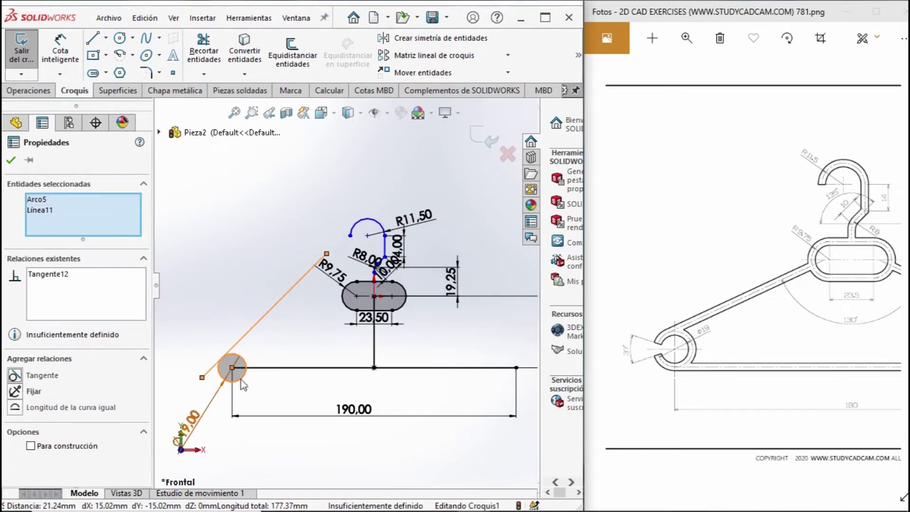
pyautogui.press('Escape')
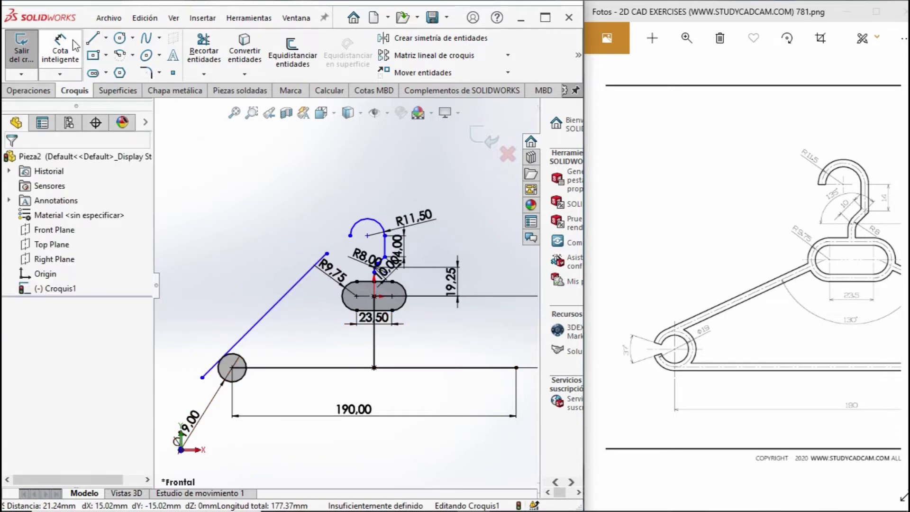
# Step: Dimension the tangent line's angle from the vertical centre line as 65°
pyautogui.click(60, 47)
pyautogui.click(369, 341)
pyautogui.click(266, 314)
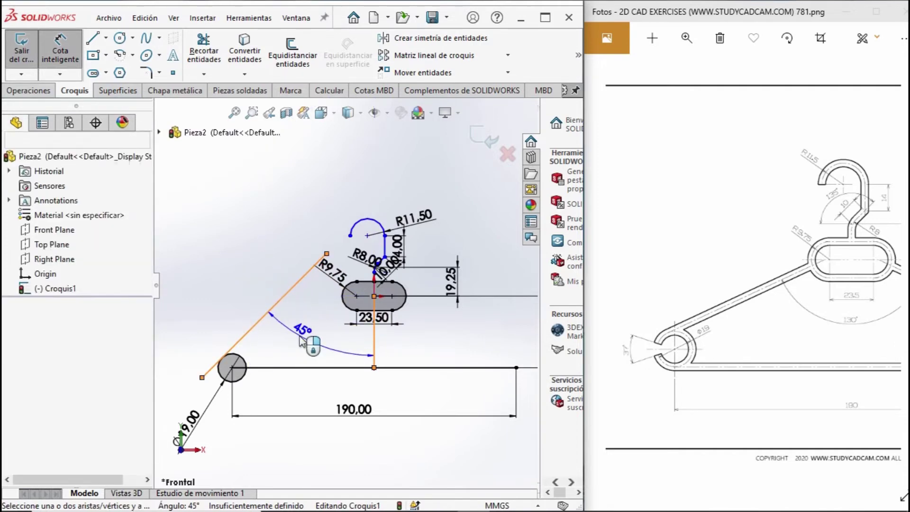
pyautogui.click(315, 341)
pyautogui.write('1')
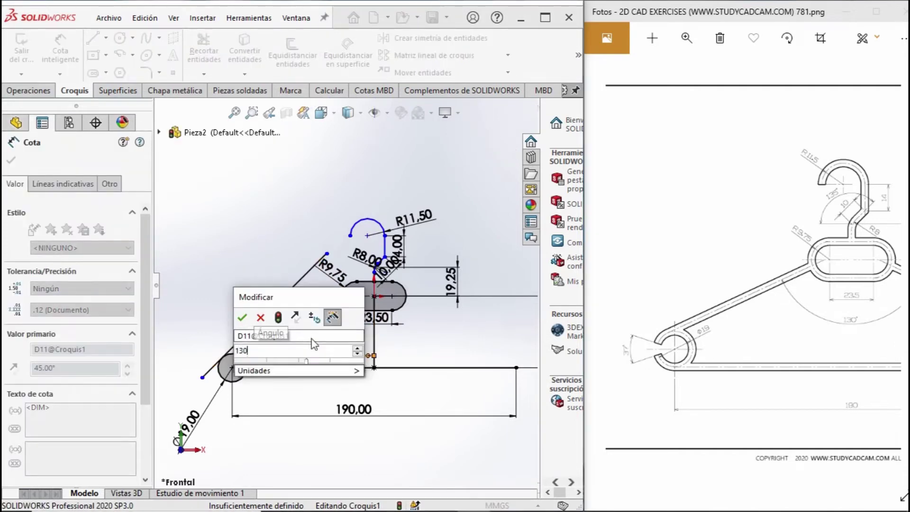
pyautogui.write('30')
pyautogui.press('Escape')
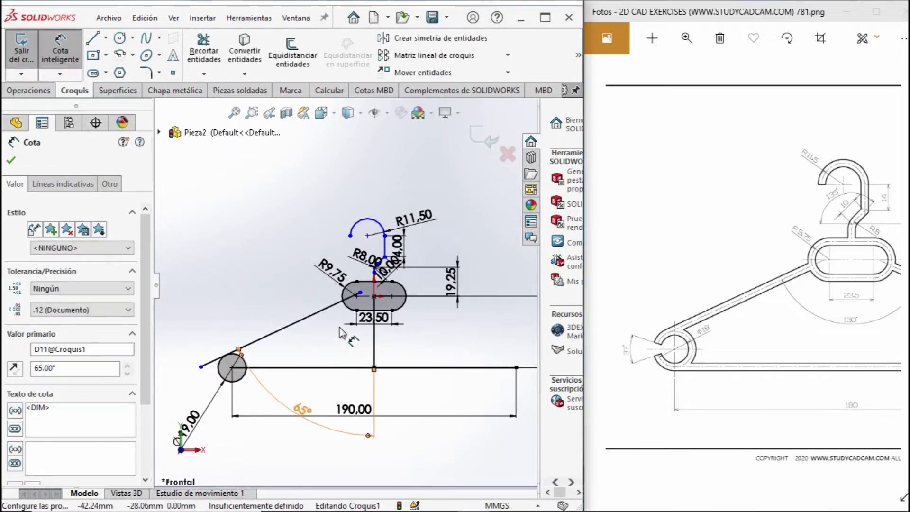
pyautogui.press('Escape')
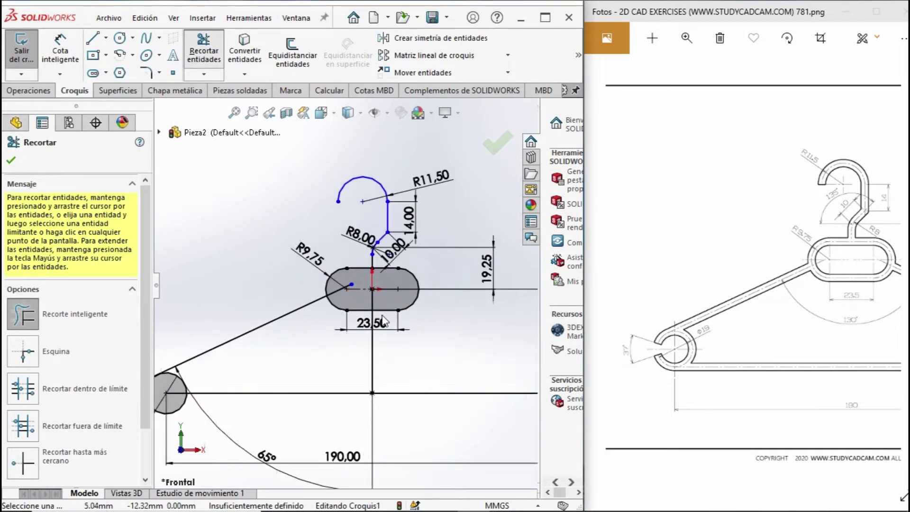
# Step: Leave Trim without trimming and move the Ø19 diameter label above the circle
pyautogui.scroll(-5, 384, 316)
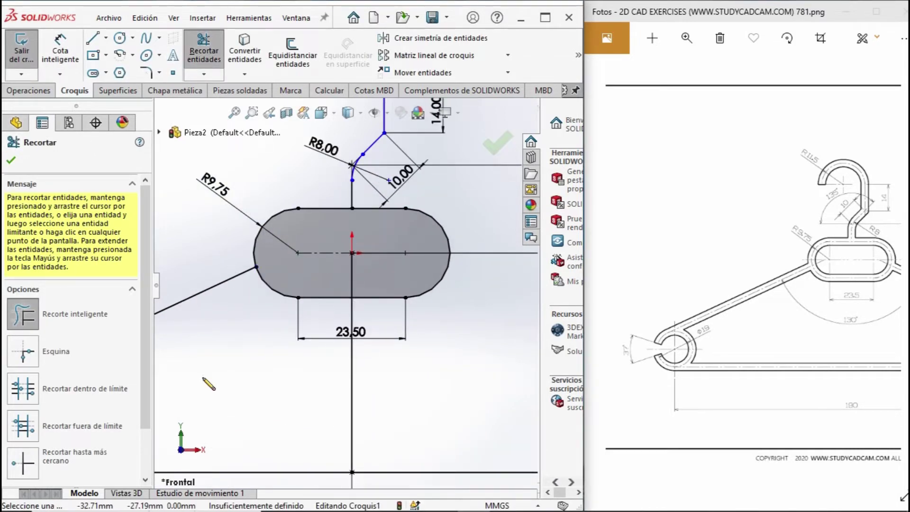
pyautogui.scroll(4, 306, 356)
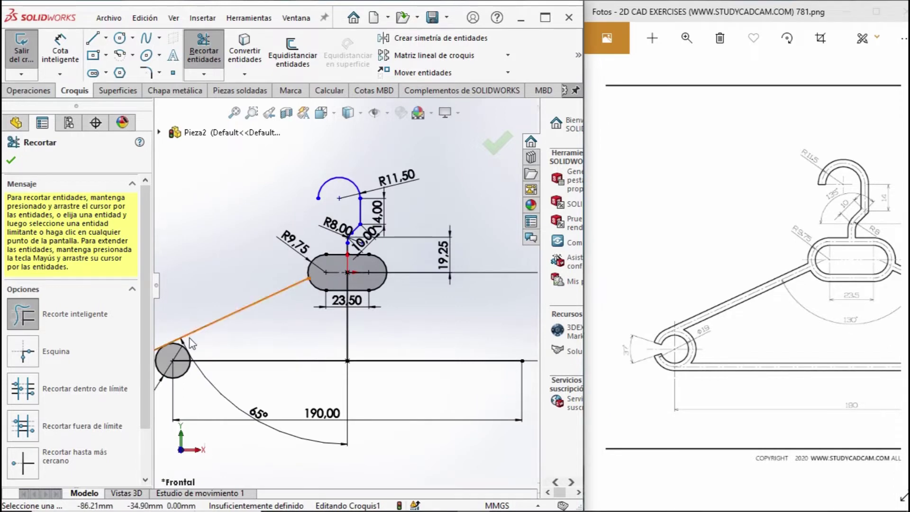
pyautogui.scroll(2, 203, 345)
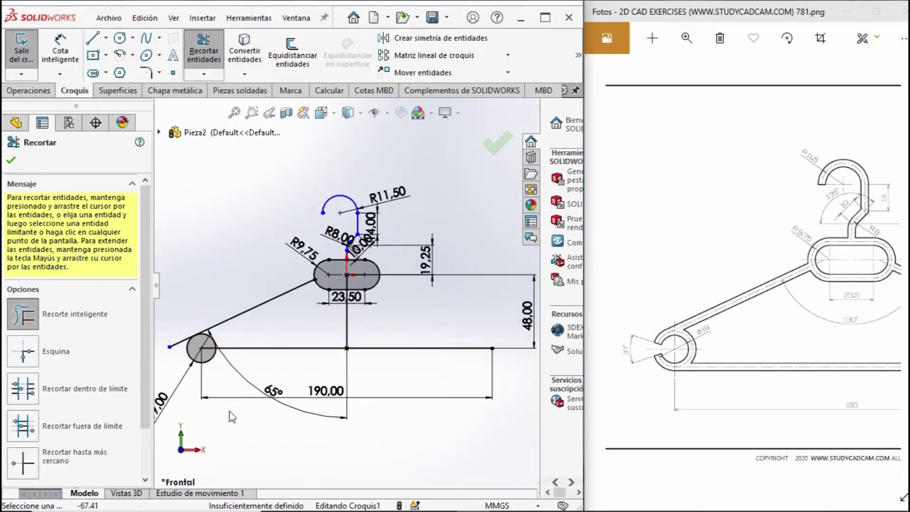
pyautogui.scroll(-2, 250, 314)
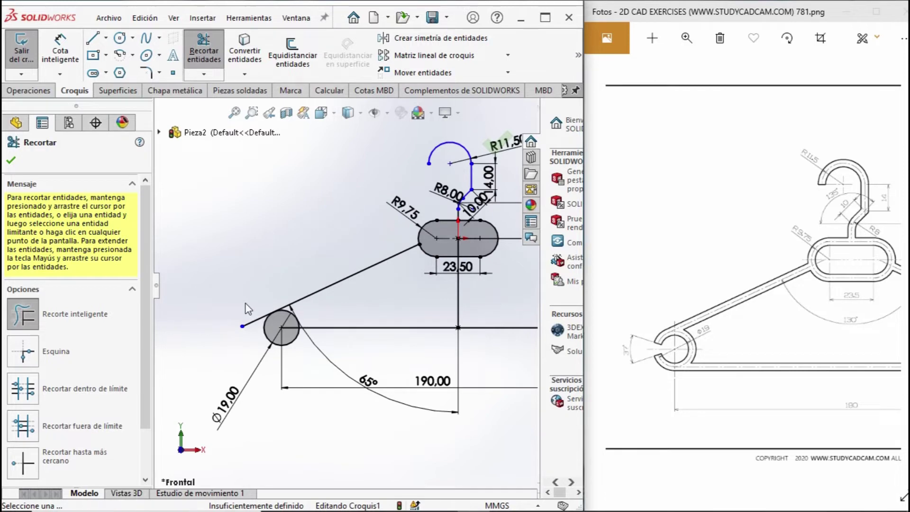
pyautogui.press('Escape')
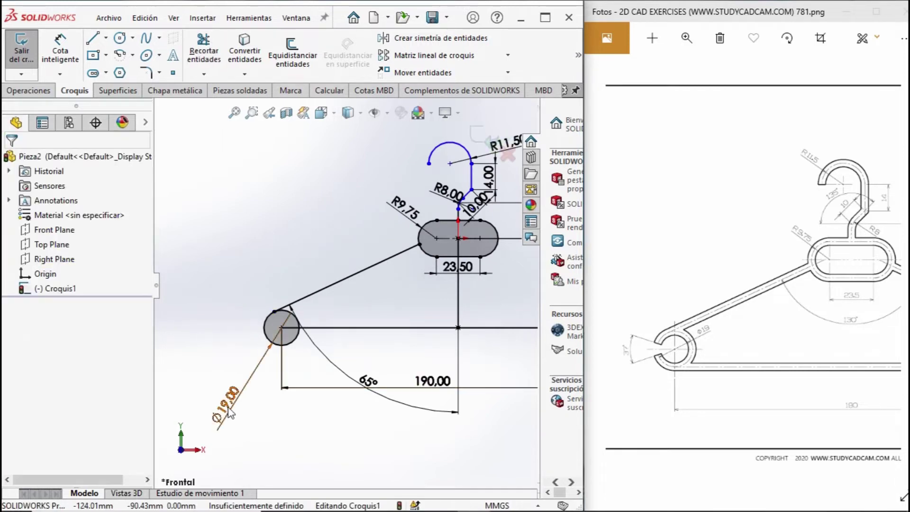
pyautogui.moveTo(223, 419); pyautogui.dragTo(322, 249)
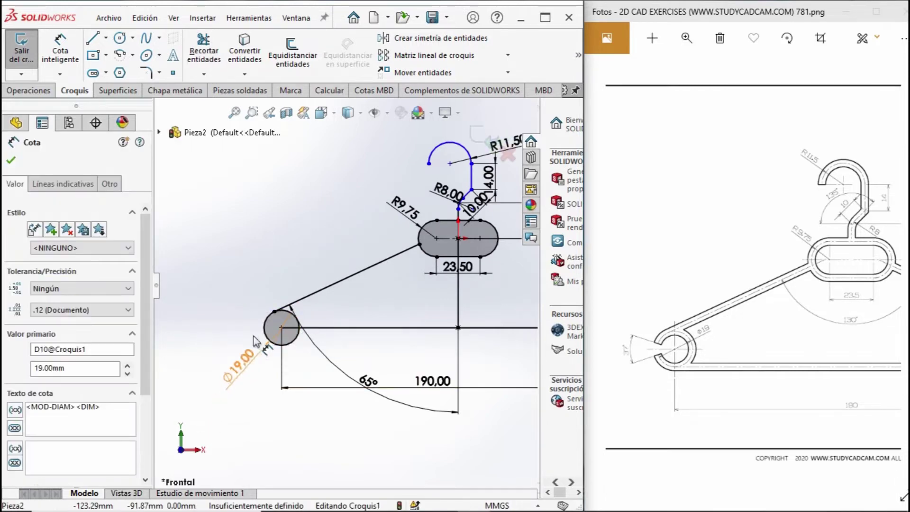
pyautogui.press('Escape')
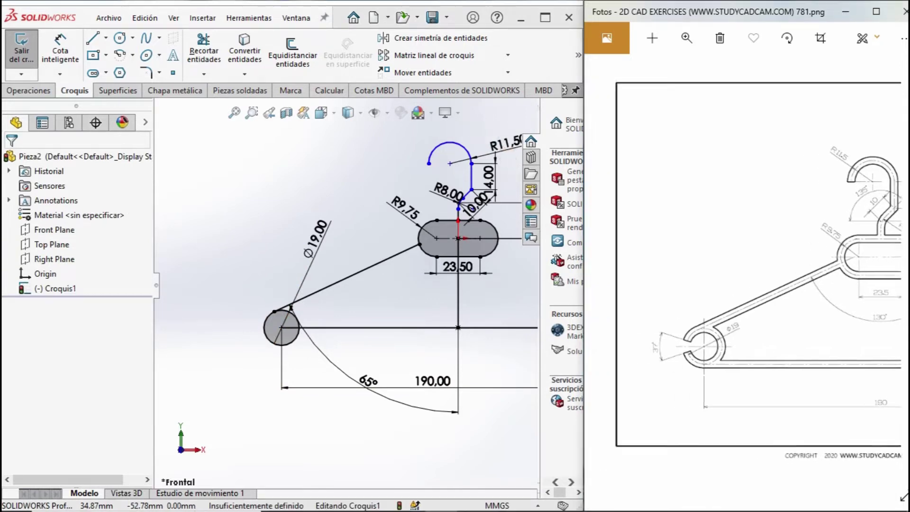
pyautogui.click(93, 38)
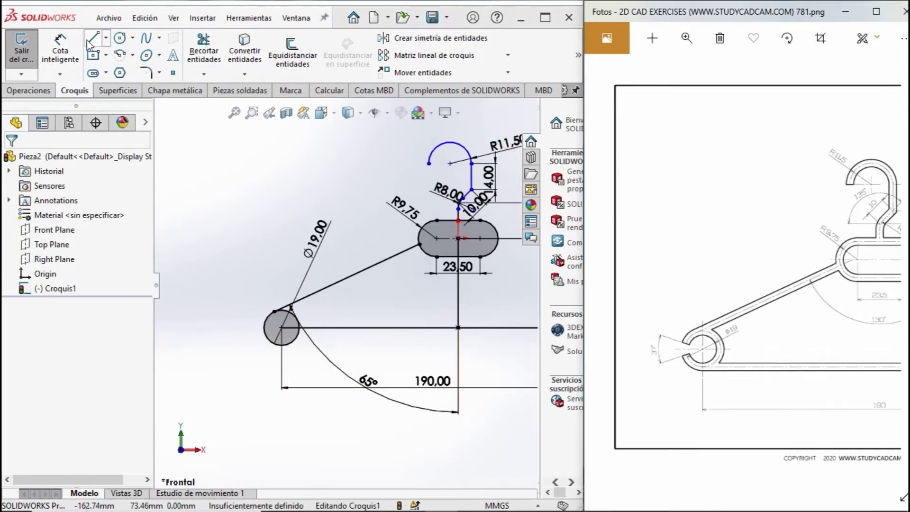
# Step: Draw a short horizontal line leftward from the Ø19 circle's centre
pyautogui.click(281, 327)
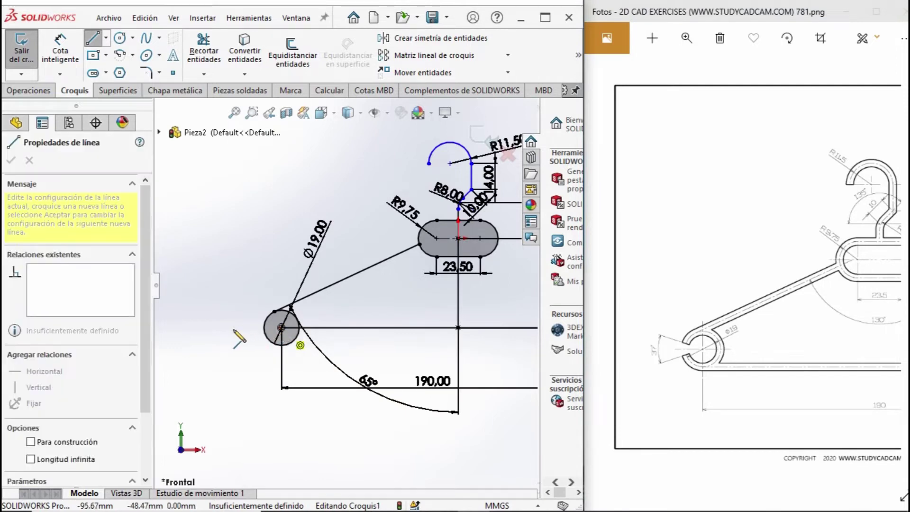
pyautogui.click(217, 332)
pyautogui.press('Escape')
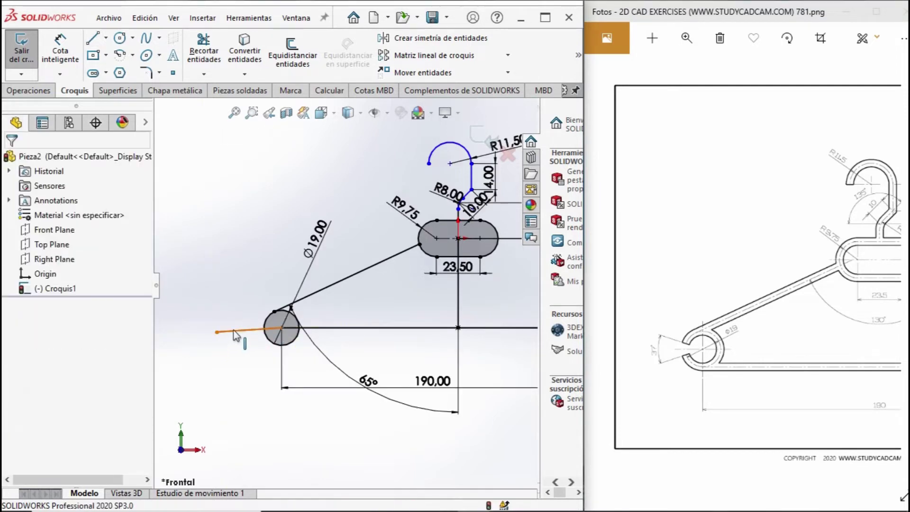
pyautogui.click(15, 300)
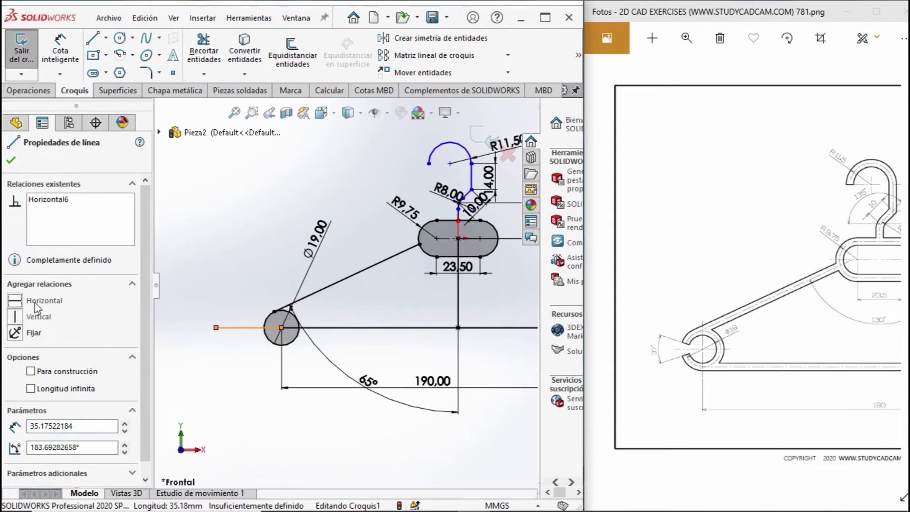
# Step: Draw an angled line from the circle centre, dimensioned 37/2 (18.5°) from the horizontal line
pyautogui.click(92, 38)
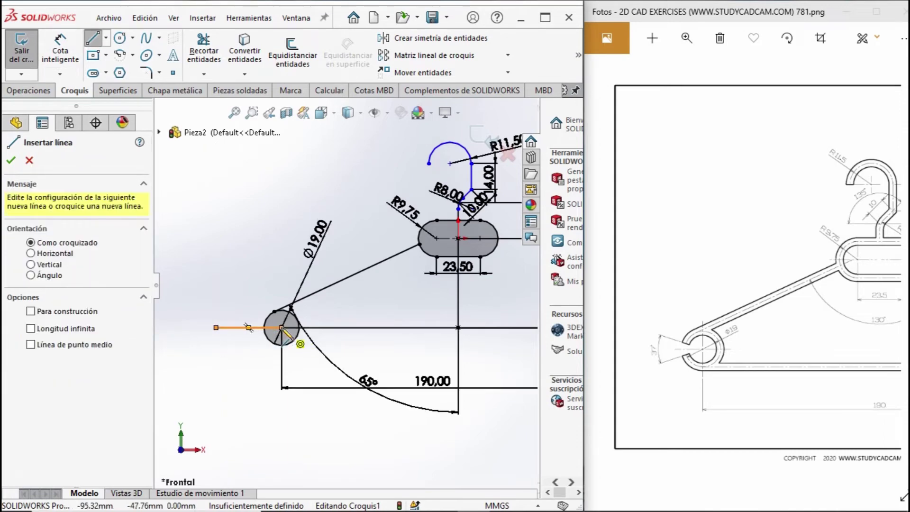
pyautogui.click(282, 328)
pyautogui.click(230, 294)
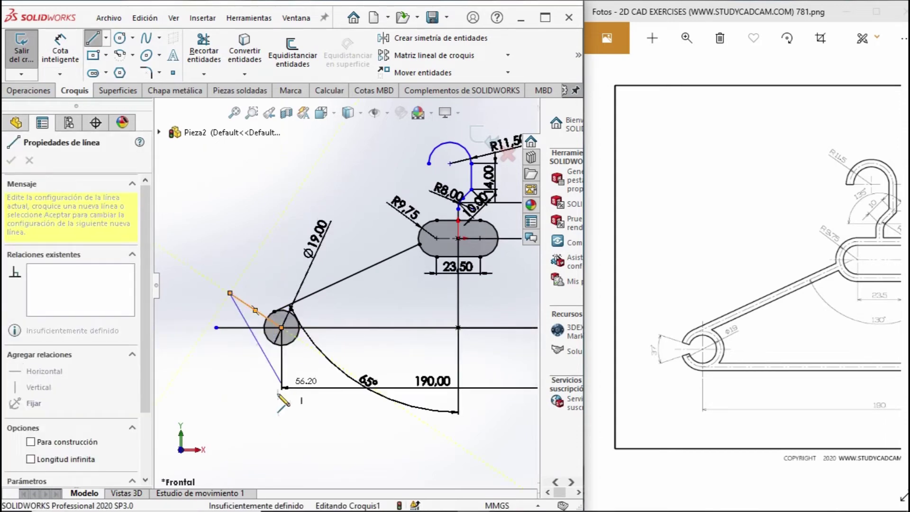
pyautogui.press('Escape')
pyautogui.press('d')
pyautogui.click(251, 305)
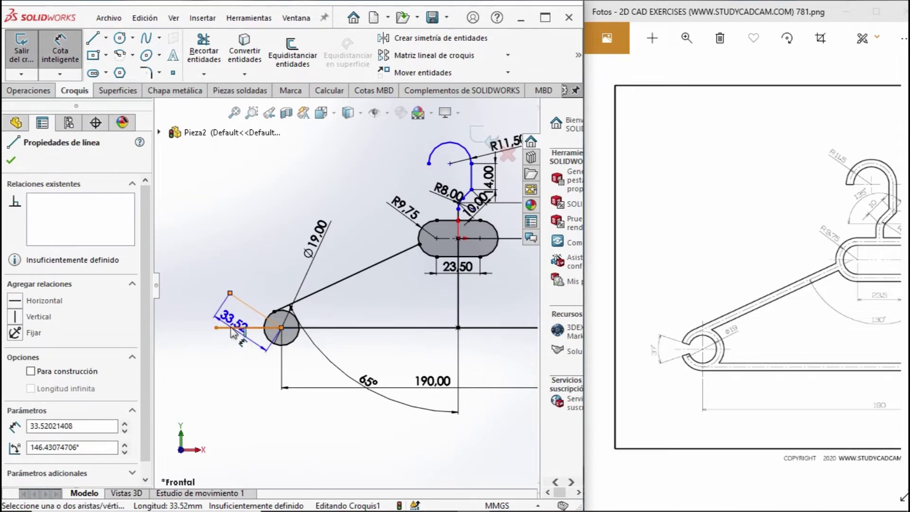
pyautogui.click(223, 327)
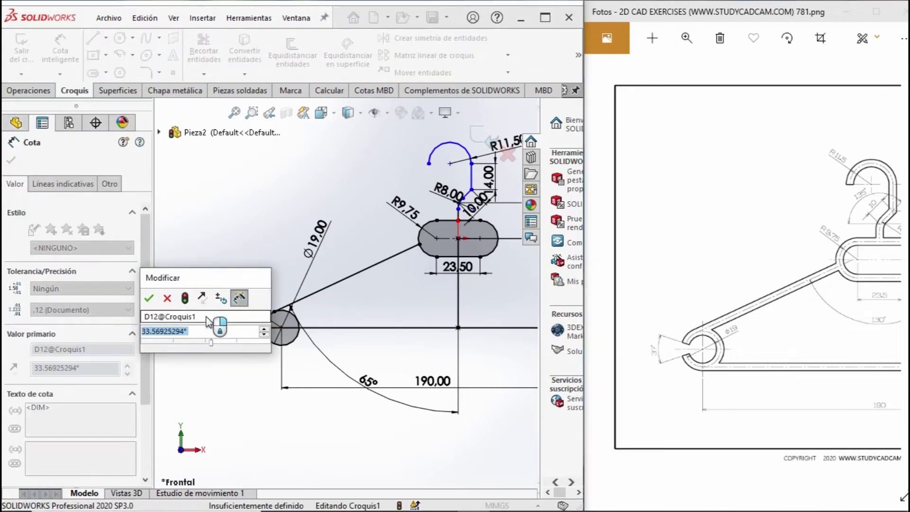
pyautogui.write('37/2')
pyautogui.press('Return')
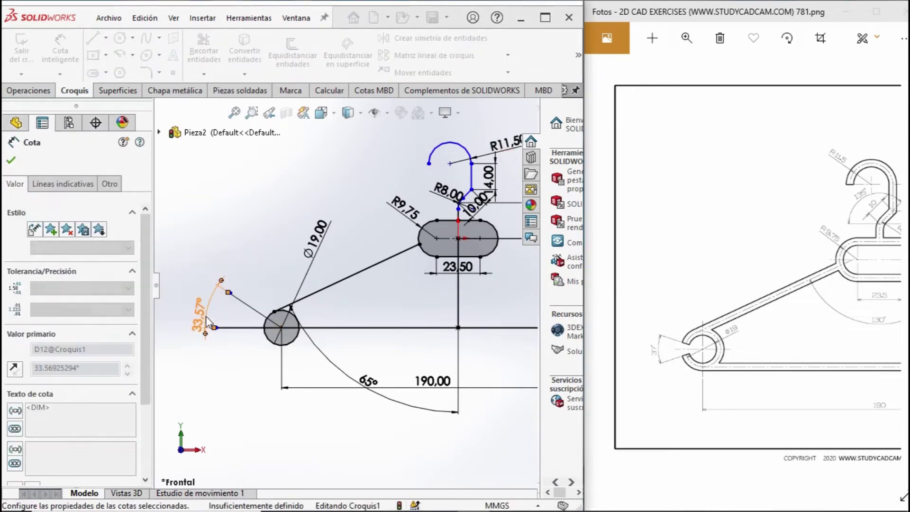
pyautogui.press('Escape')
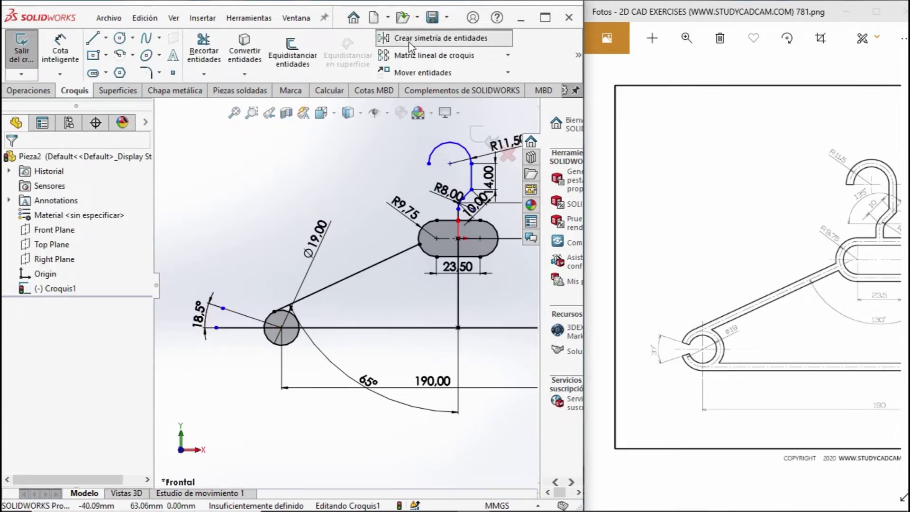
# Step: Mirror the angled line about the horizontal centre line
pyautogui.click(417, 38)
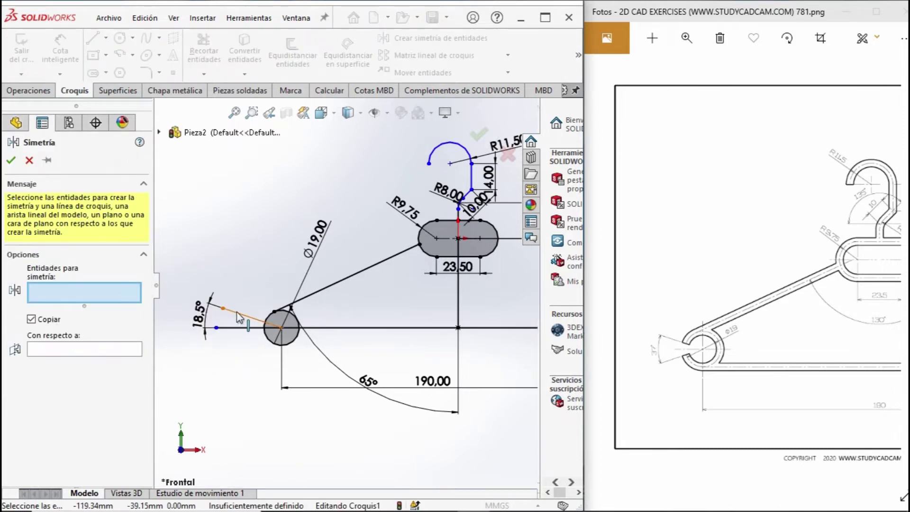
pyautogui.click(237, 313)
pyautogui.click(81, 350)
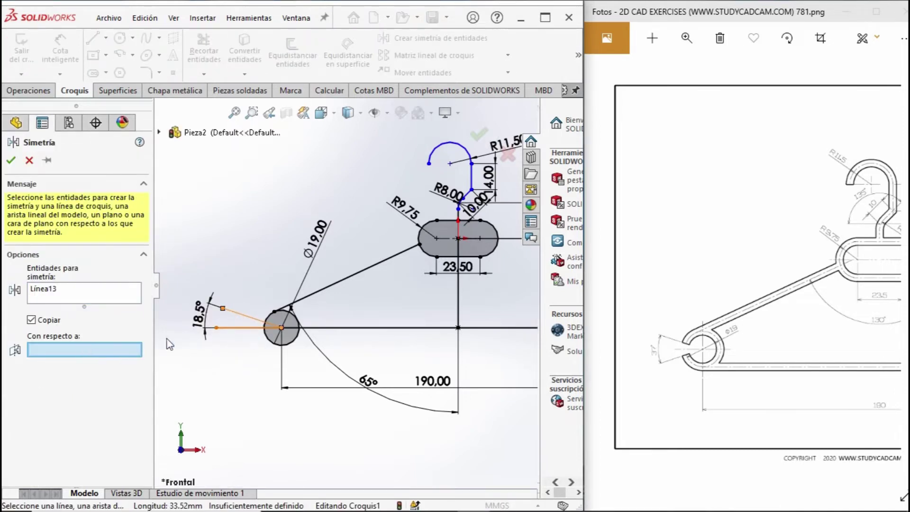
pyautogui.click(234, 327)
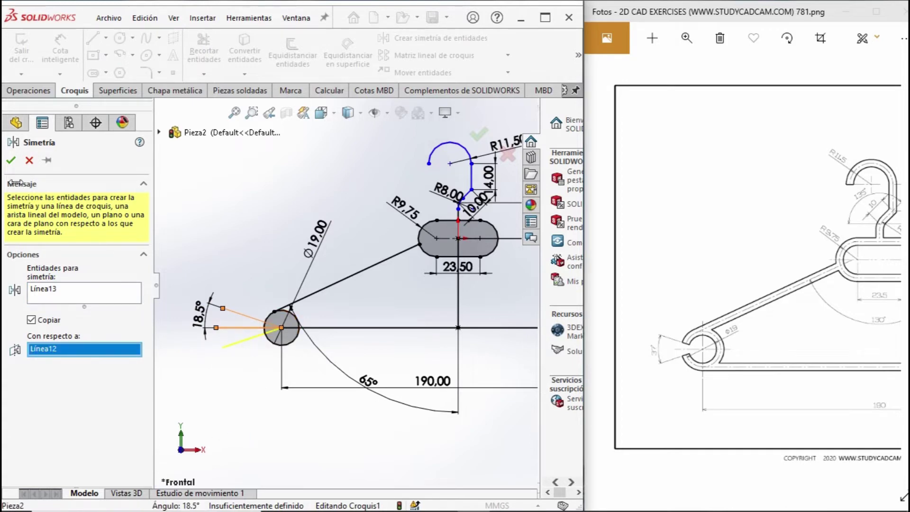
pyautogui.click(12, 160)
# Step: Trim the line stub and the Ø19 circle's left arc, leaving a gap between the angled lines
pyautogui.click(204, 50)
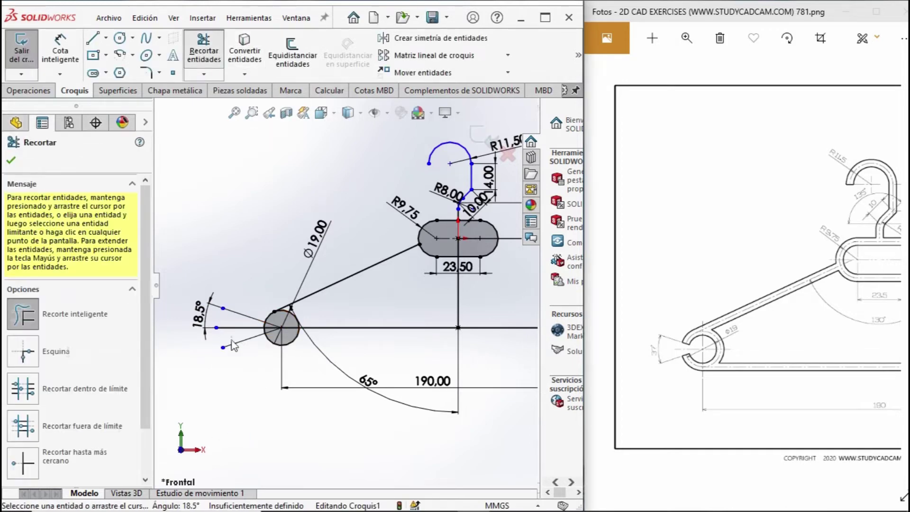
pyautogui.scroll(-4, 237, 341)
pyautogui.click(280, 321)
pyautogui.scroll(-3, 329, 299)
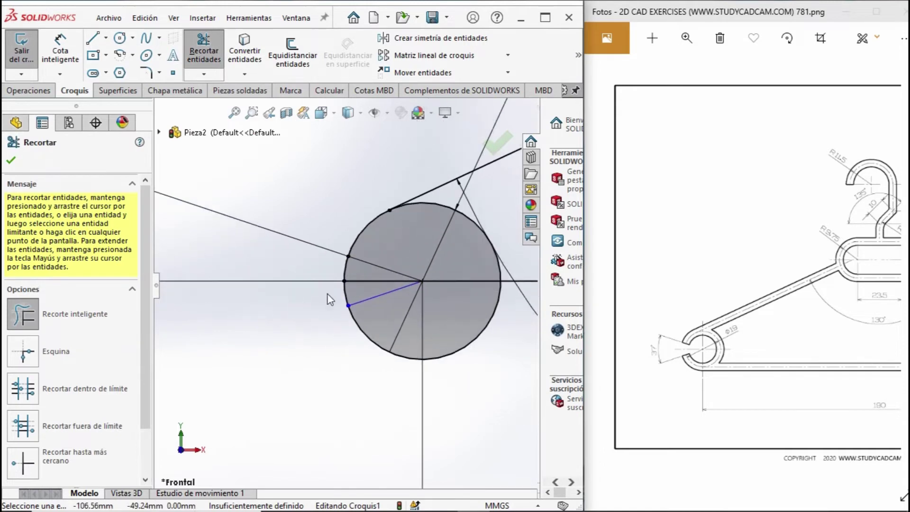
pyautogui.moveTo(329, 294); pyautogui.dragTo(393, 290)
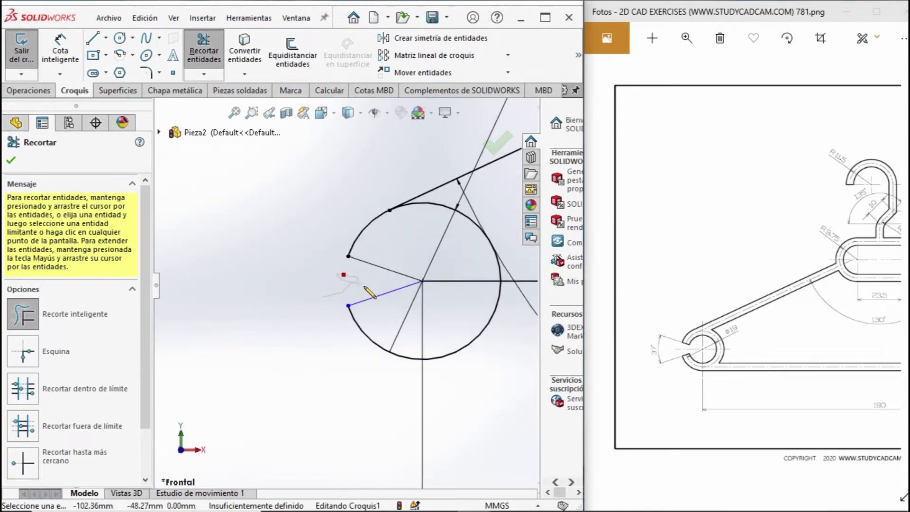
pyautogui.scroll(4, 433, 313)
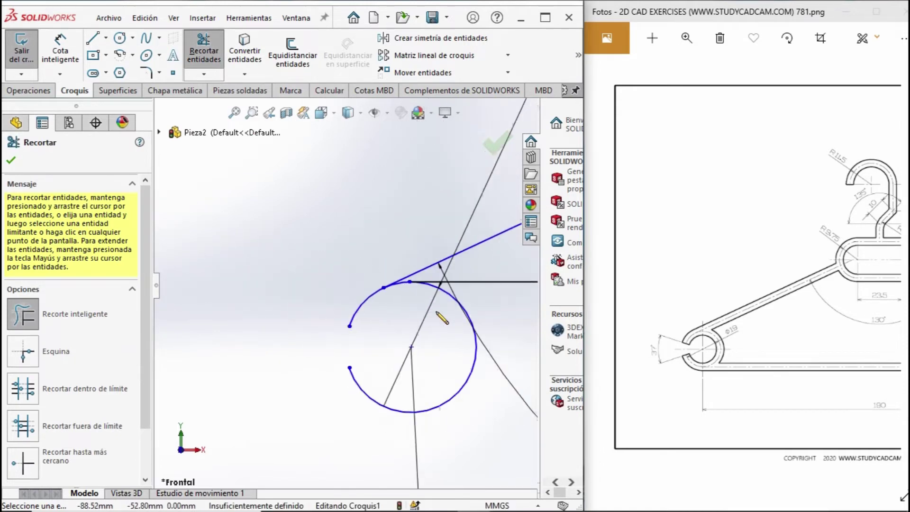
pyautogui.press('Escape')
# Step: Delete the long horizontal line together with its dimension
pyautogui.click(467, 284)
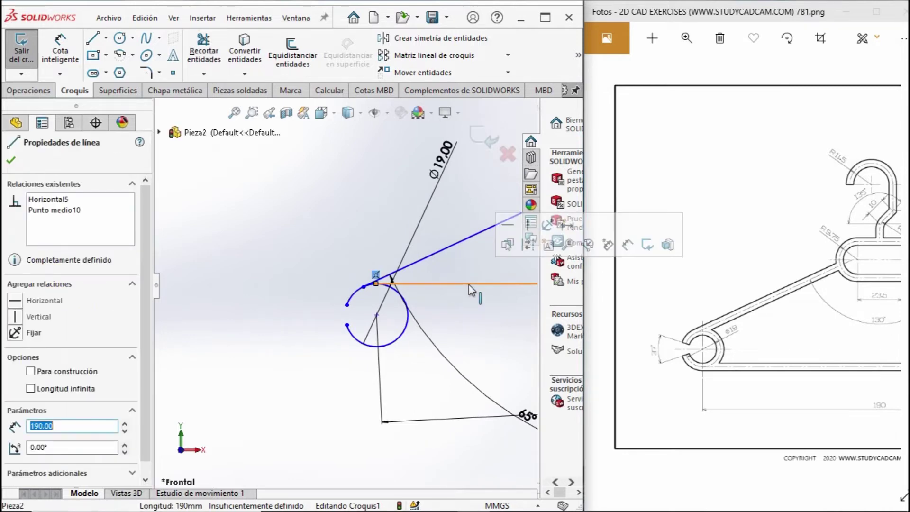
pyautogui.press('Delete')
pyautogui.click(379, 262)
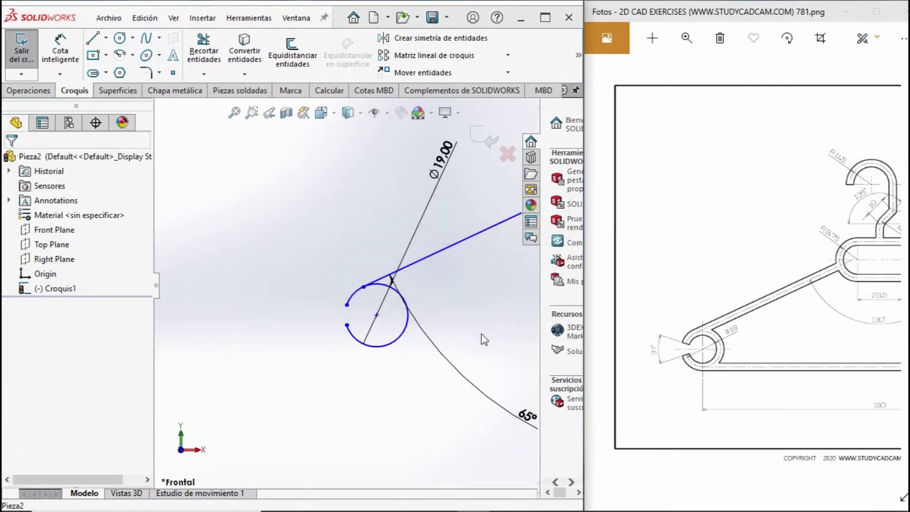
pyautogui.scroll(2, 402, 349)
# Step: Draw a horizontal line from the arc's bottom point to the vertical centre line
pyautogui.scroll(2, 376, 337)
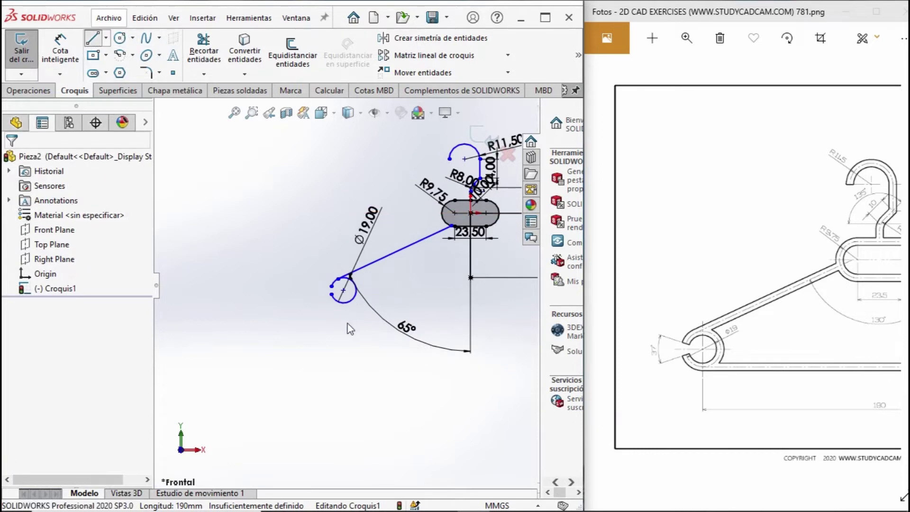
pyautogui.click(343, 303)
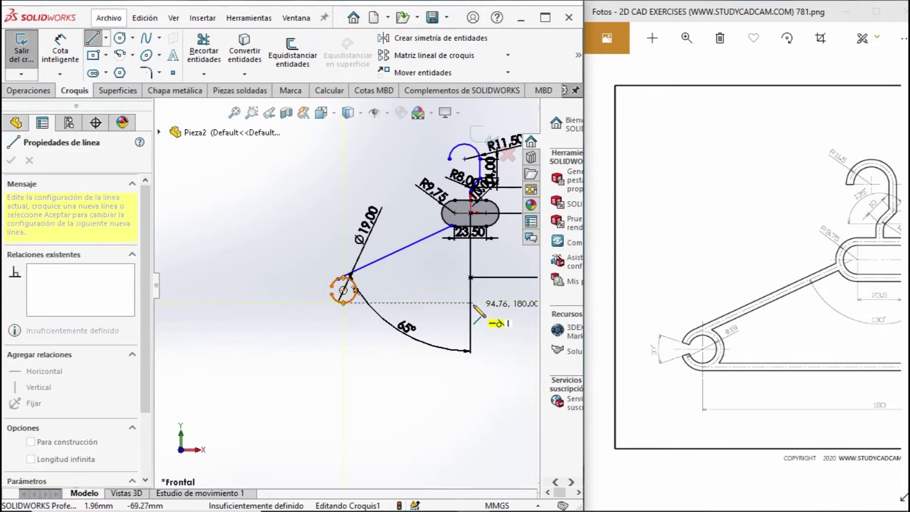
pyautogui.click(471, 303)
pyautogui.press('Escape')
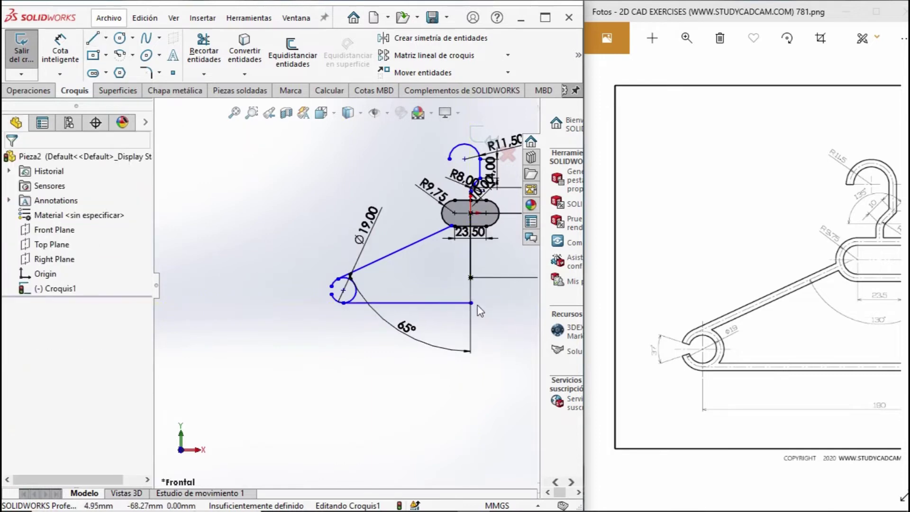
# Step: Pan the reference drawing to see the whole hanger and show the Operaciones feature tools
pyautogui.scroll(2, 478, 308)
pyautogui.scroll(-2, 421, 294)
pyautogui.scroll(-1, 380, 325)
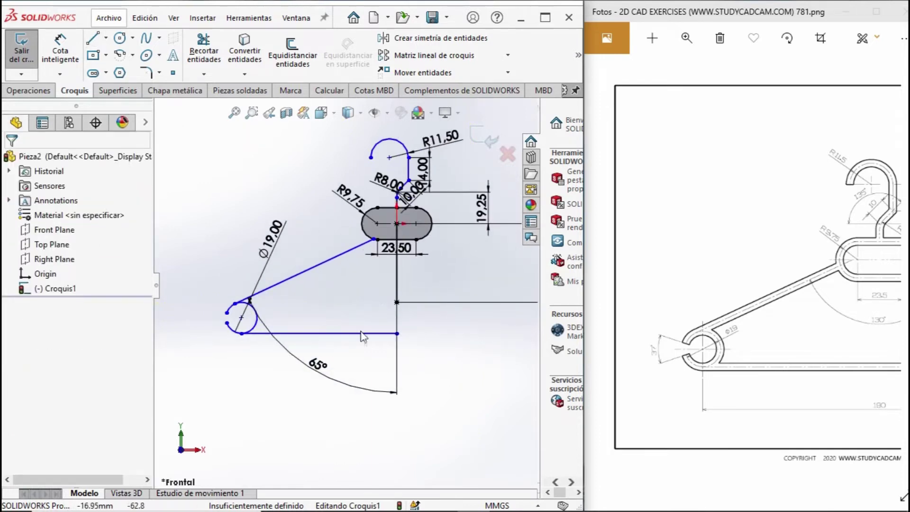
pyautogui.scroll(2, 342, 286)
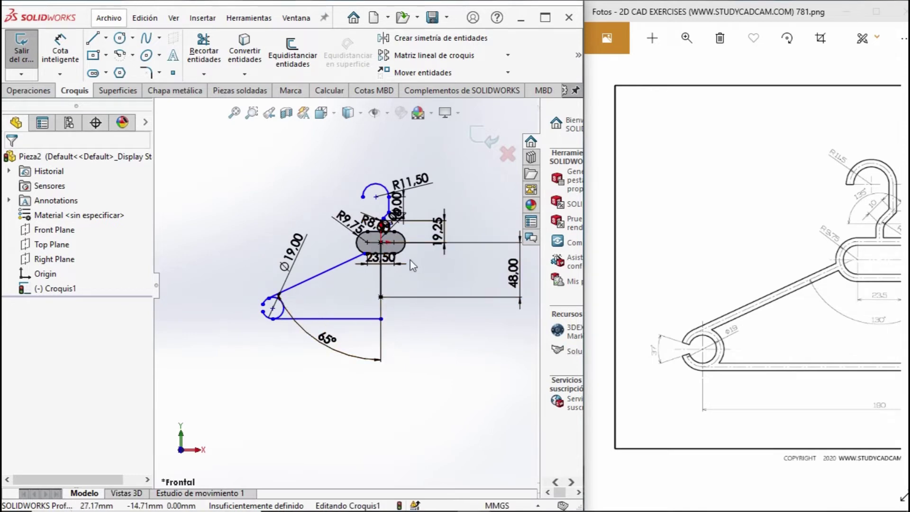
pyautogui.scroll(-2, 379, 251)
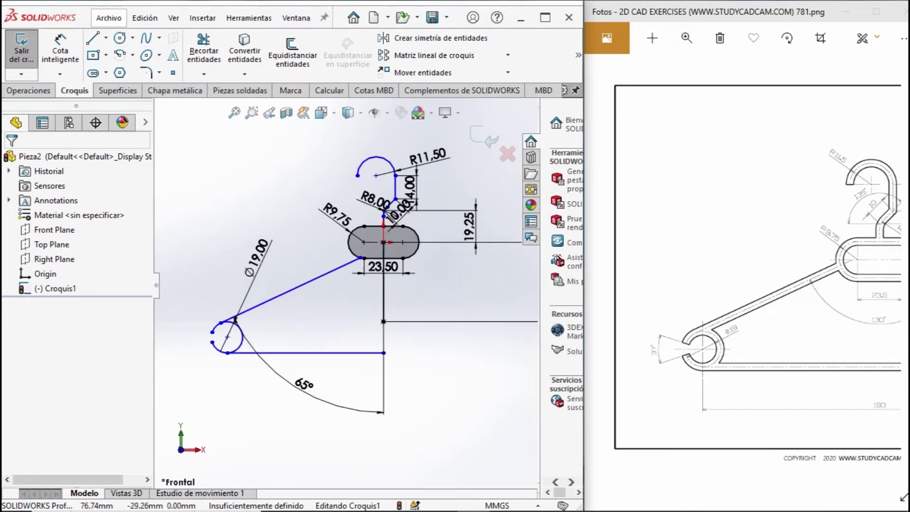
pyautogui.press('Right')
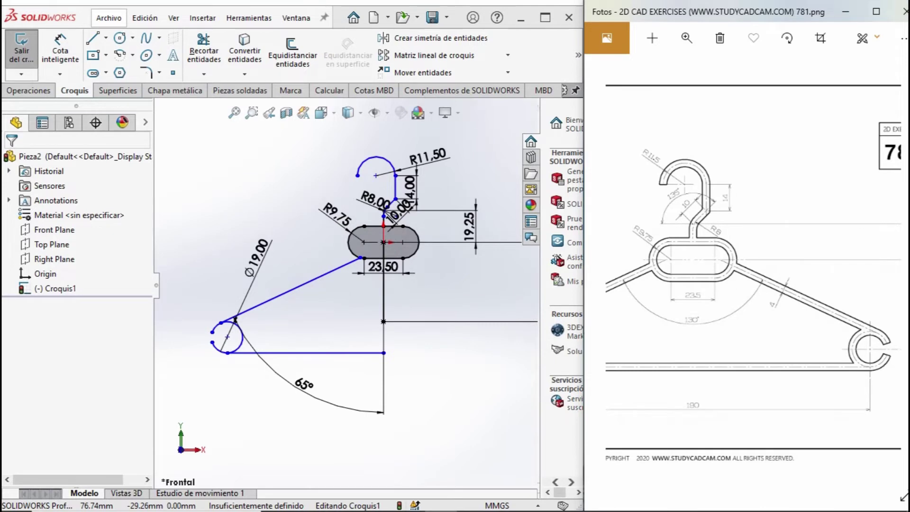
pyautogui.click(45, 91)
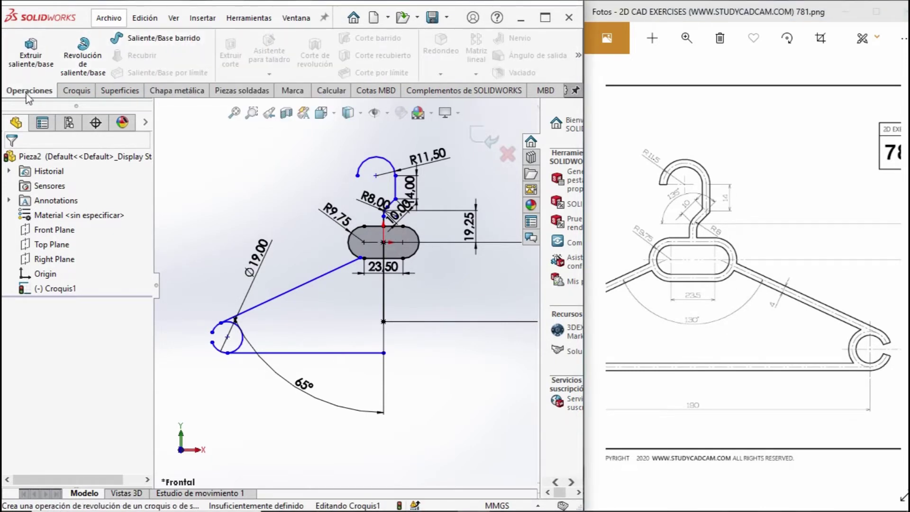
# Step: Sweep a 4 mm circular profile along the hook curve to create Barrer1
pyautogui.click(116, 37)
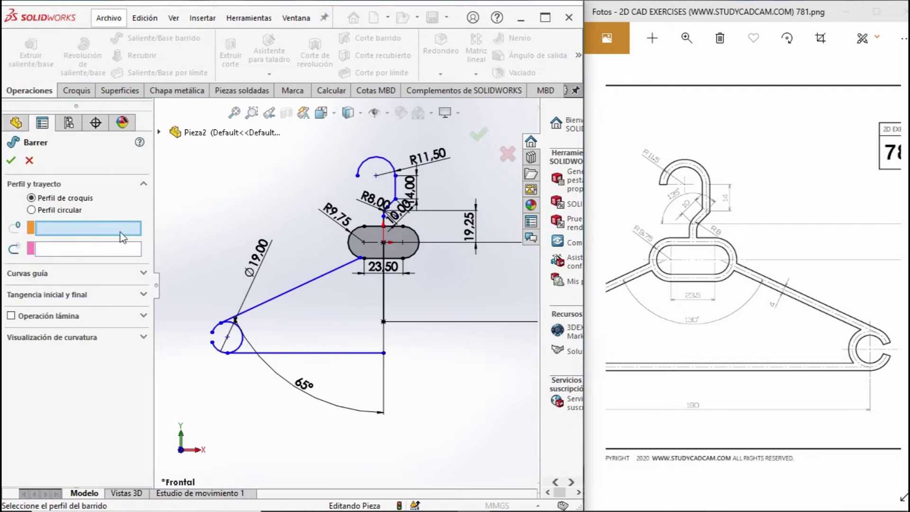
pyautogui.click(32, 210)
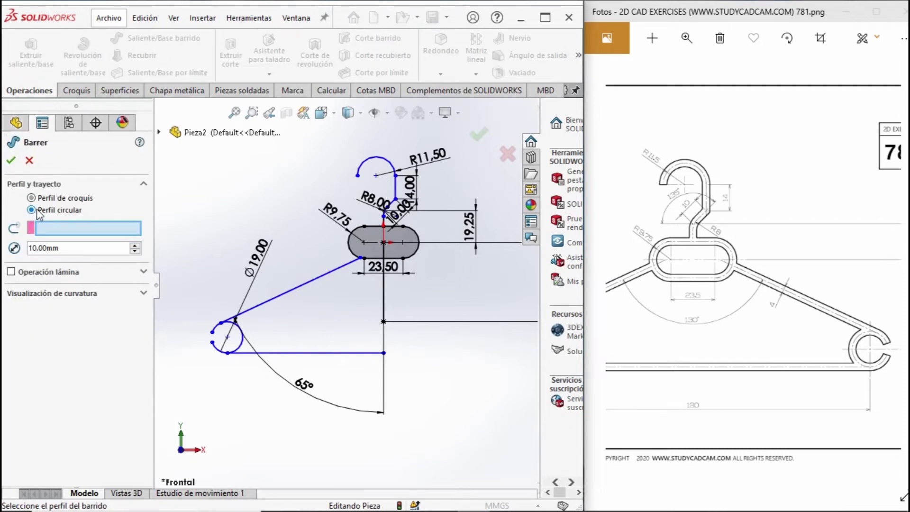
pyautogui.click(41, 199)
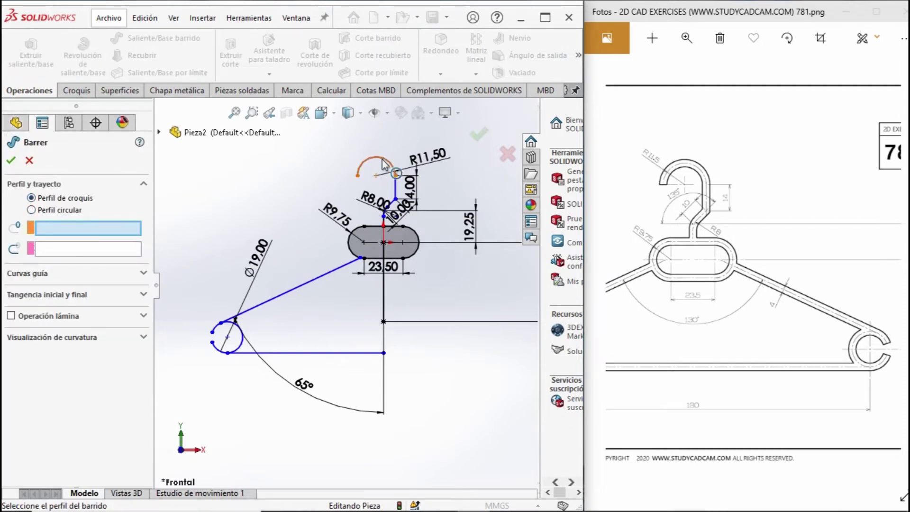
pyautogui.click(370, 161)
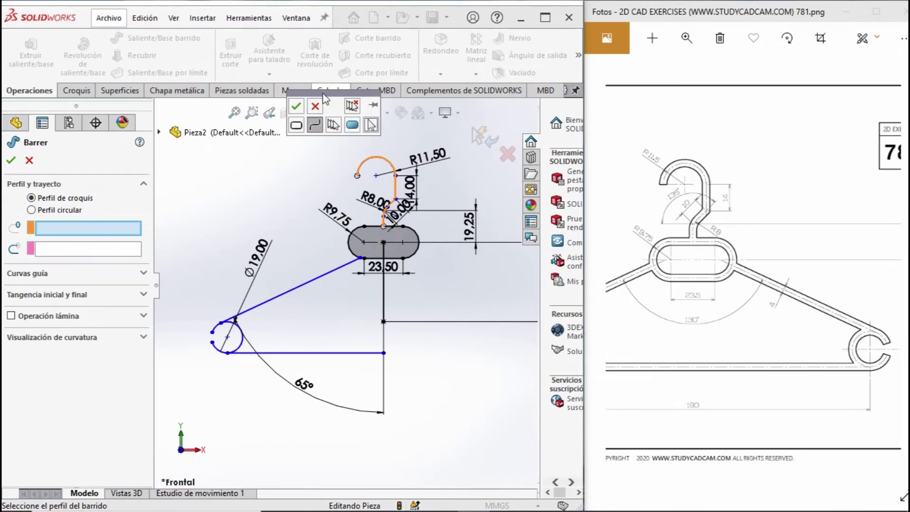
pyautogui.moveTo(310, 96); pyautogui.dragTo(269, 156)
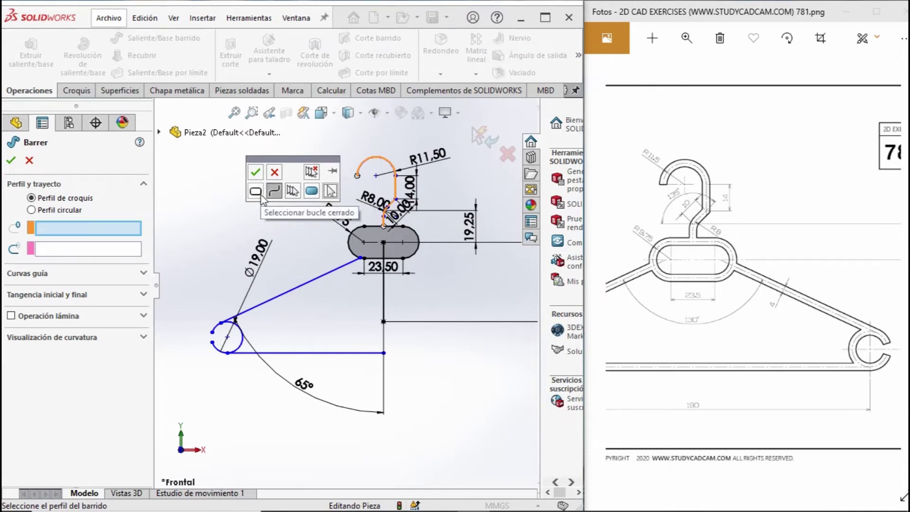
pyautogui.click(40, 212)
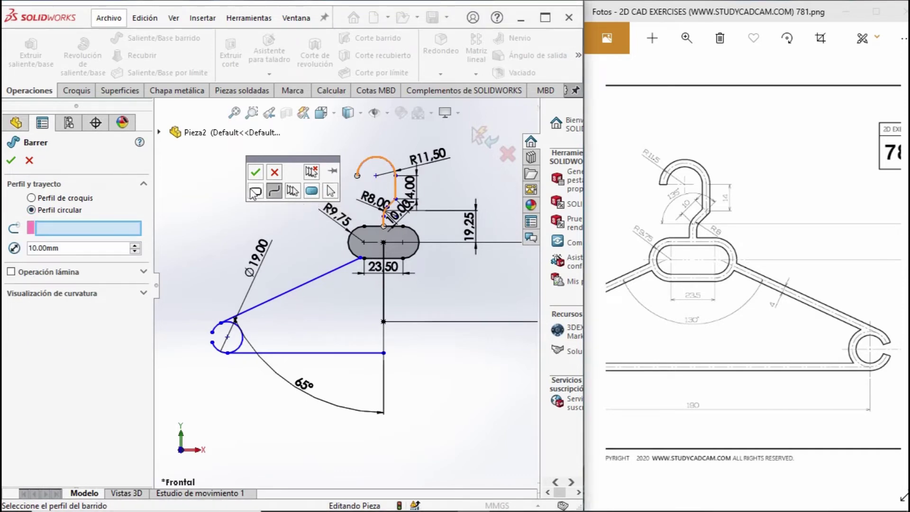
pyautogui.click(255, 173)
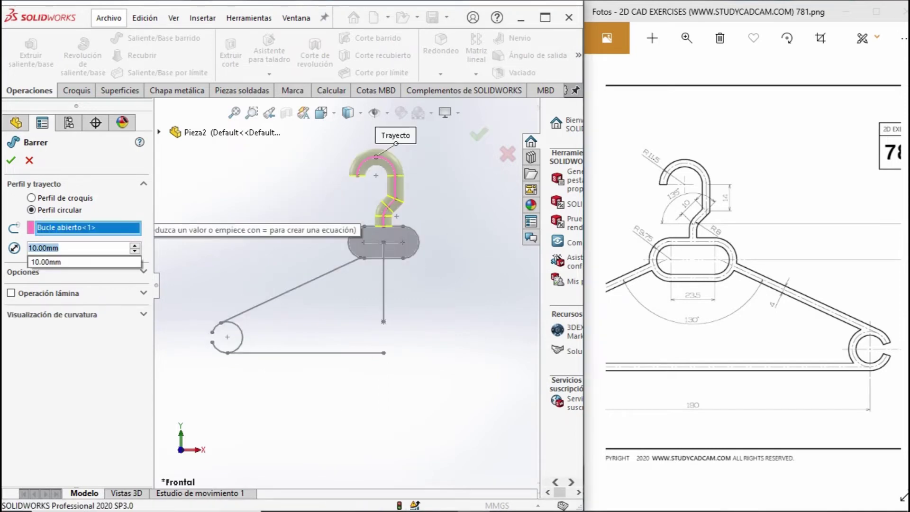
pyautogui.write('4')
pyautogui.press('Return')
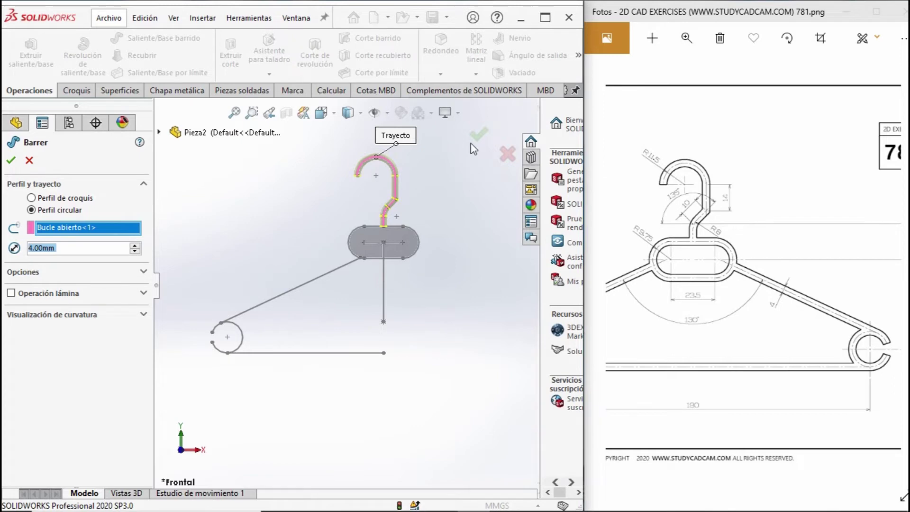
pyautogui.click(479, 134)
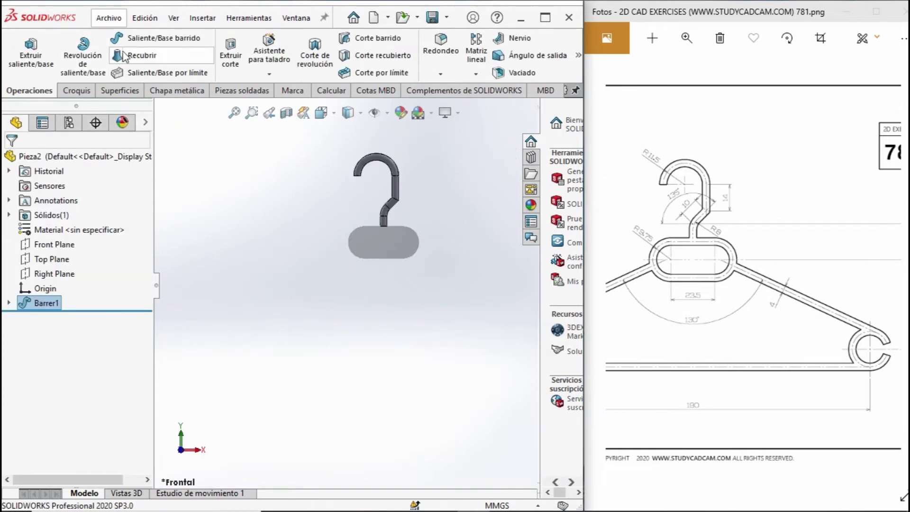
# Step: Make the hanger sketch Croquis1 under Barrer1 visible again
pyautogui.click(9, 303)
pyautogui.click(56, 318)
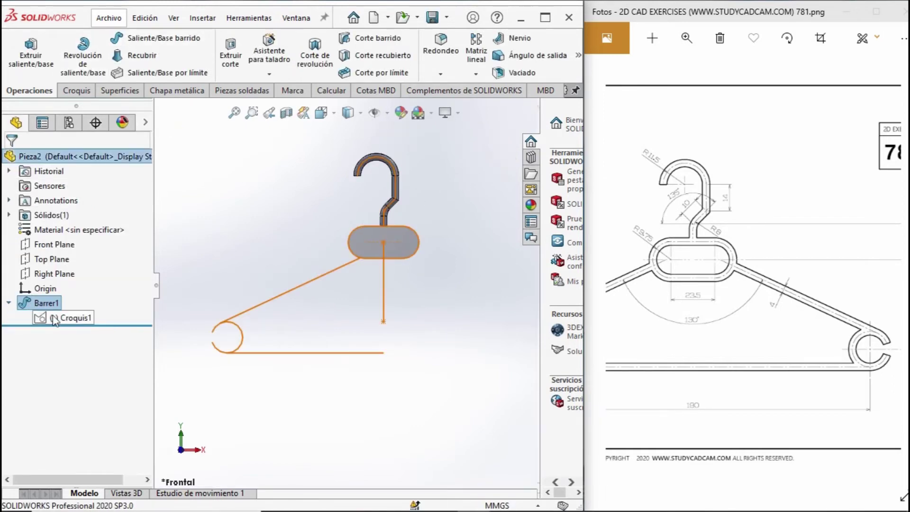
pyautogui.click(67, 297)
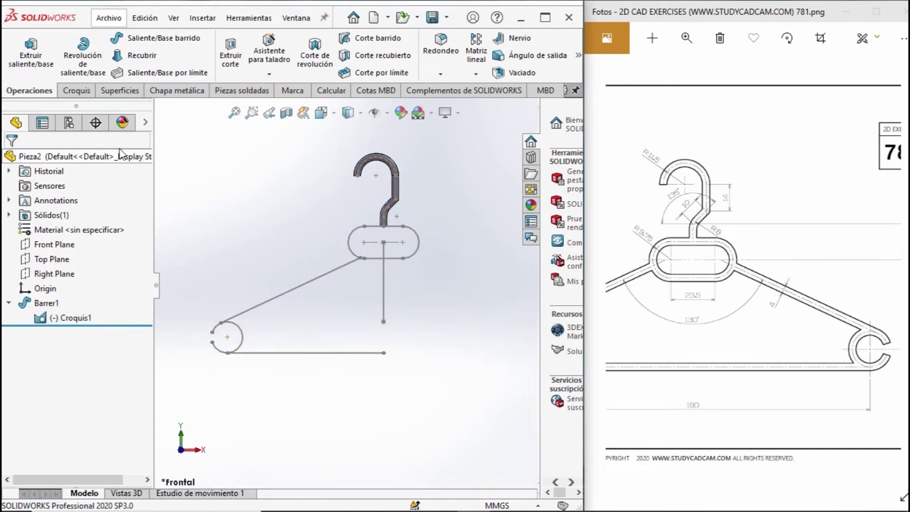
# Step: Sweep a 4 mm circular profile around the closed oval slot loop as Barrer2
pyautogui.click(173, 40)
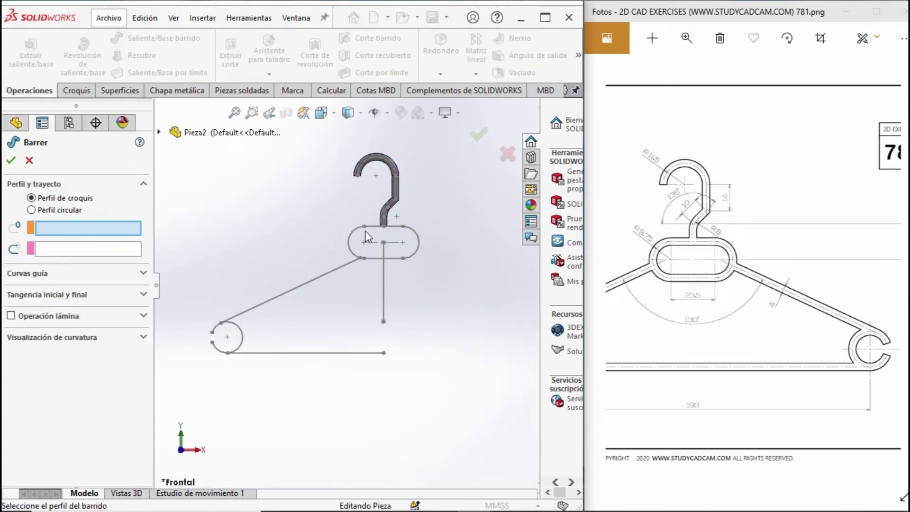
pyautogui.click(353, 236)
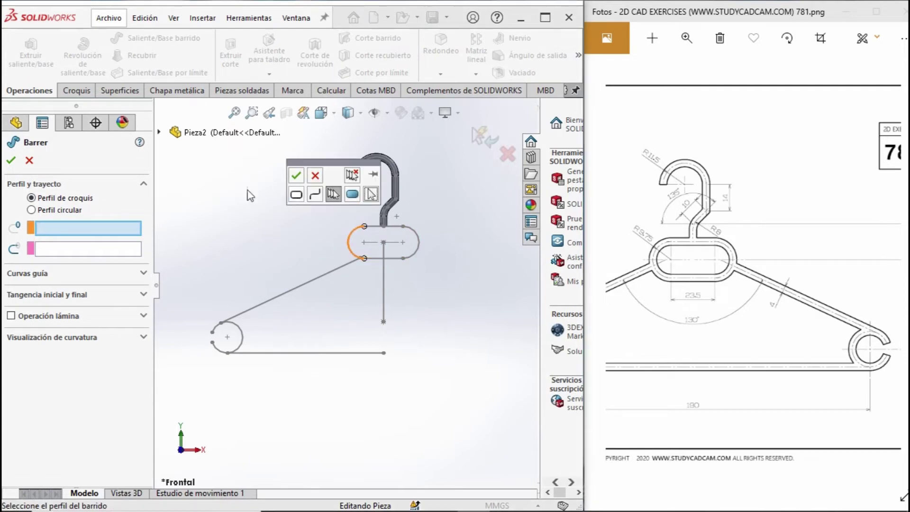
pyautogui.click(31, 210)
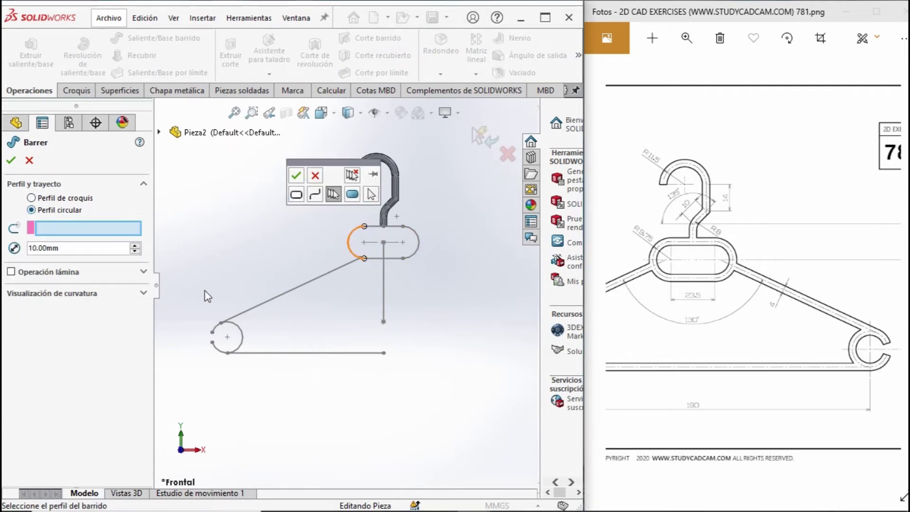
pyautogui.click(296, 198)
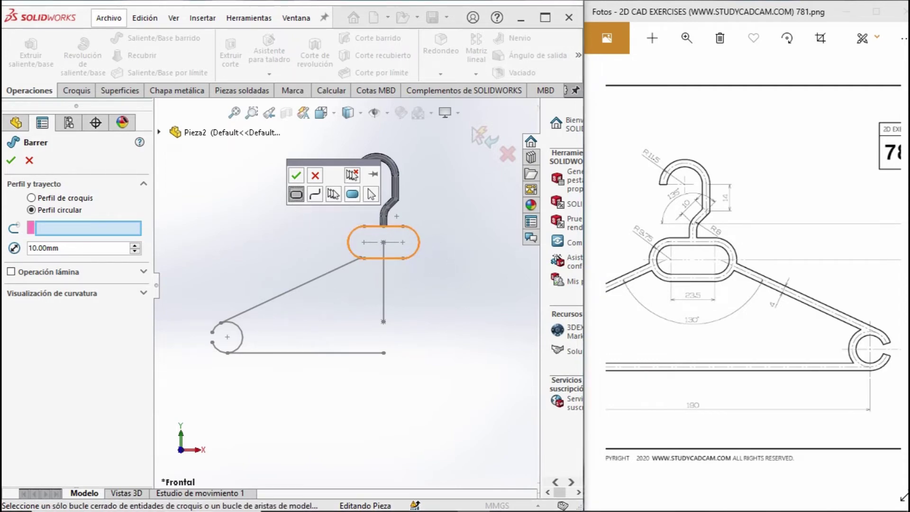
pyautogui.click(66, 250)
pyautogui.press('Delete')
pyautogui.write('4')
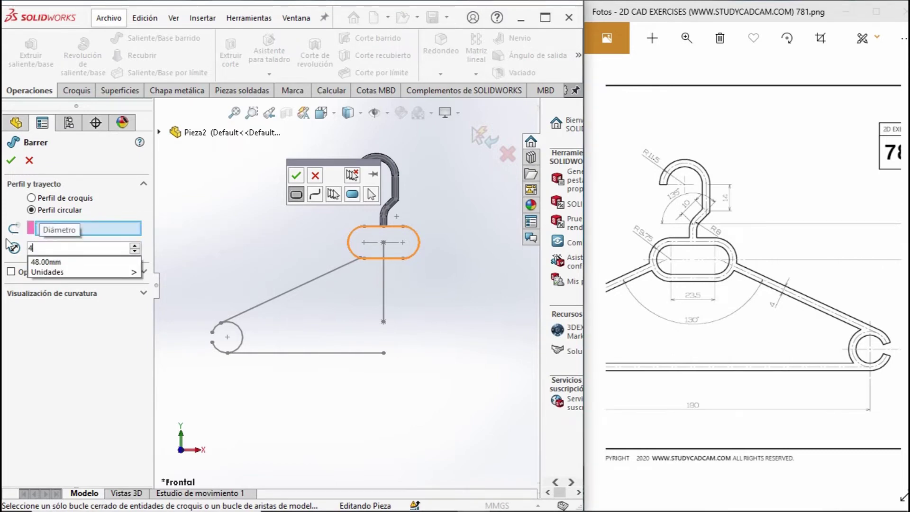
pyautogui.press('Return')
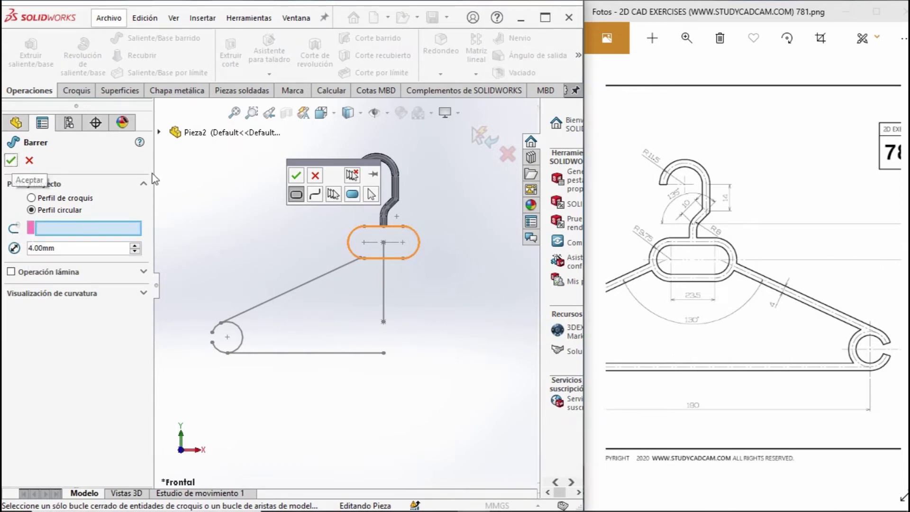
pyautogui.click(292, 176)
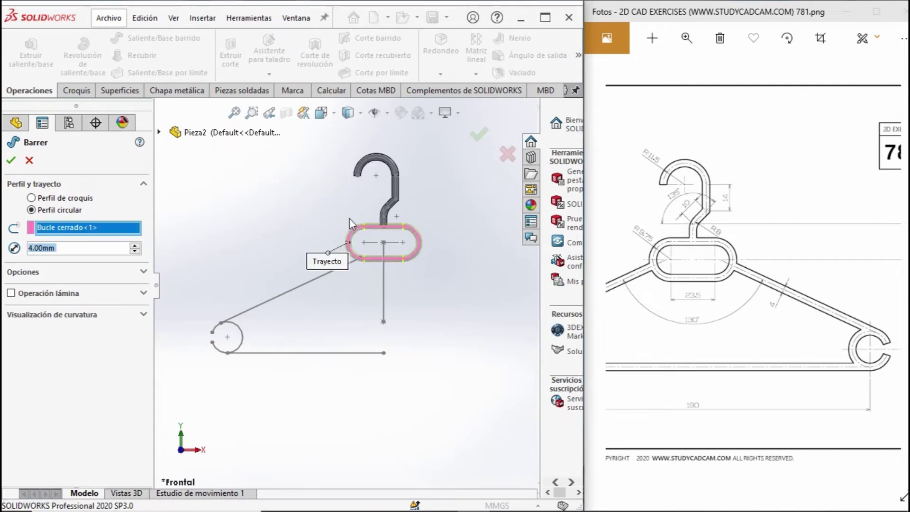
pyautogui.click(479, 135)
pyautogui.scroll(-2, 333, 272)
pyautogui.scroll(-2, 334, 272)
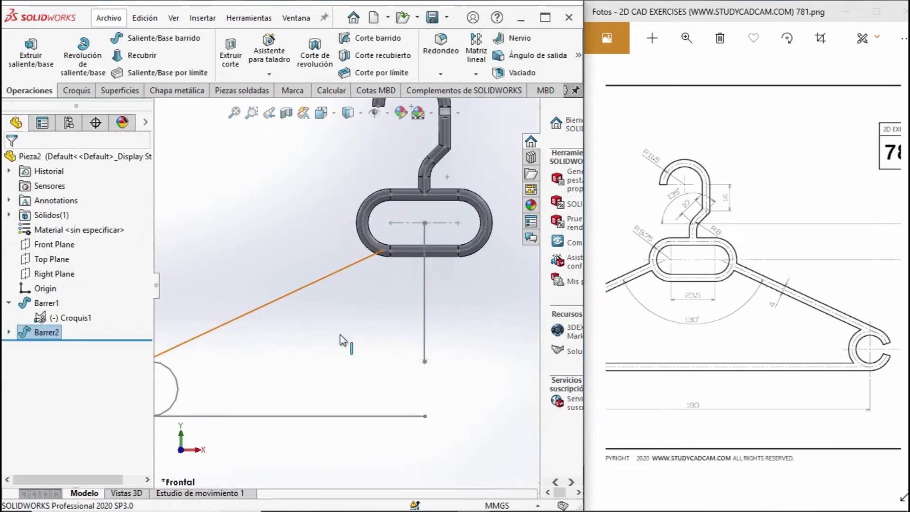
pyautogui.scroll(3, 340, 334)
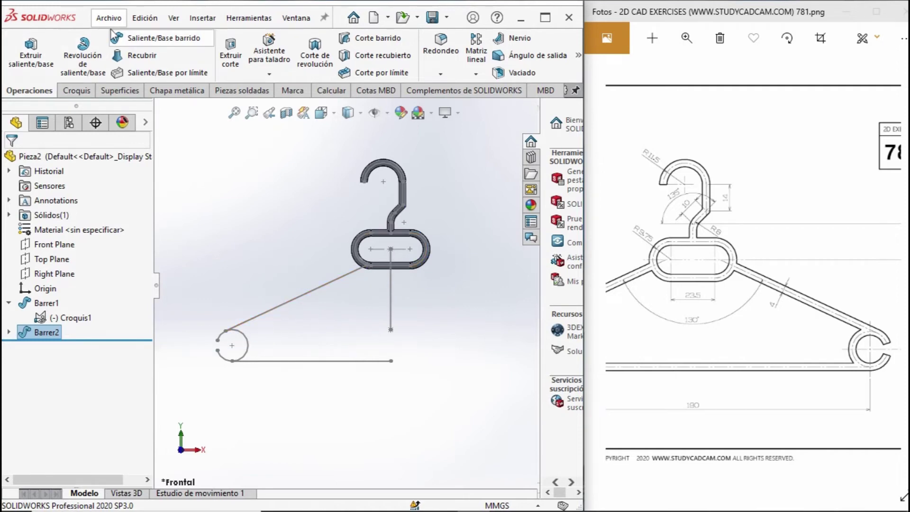
# Step: Sweep a 4 mm circular profile along the slanted arm line as an open loop, creating Barrer3
pyautogui.click(182, 39)
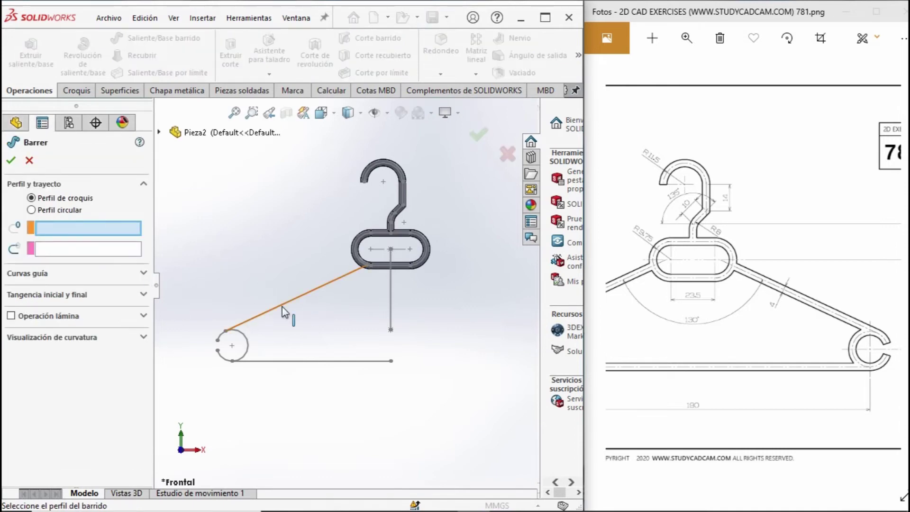
pyautogui.moveTo(721, 297); pyautogui.dragTo(852, 297)
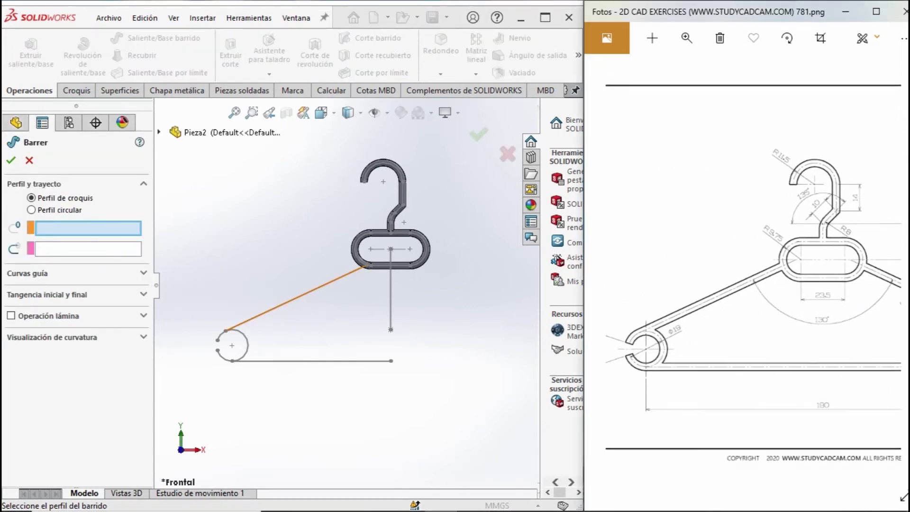
pyautogui.click(293, 309)
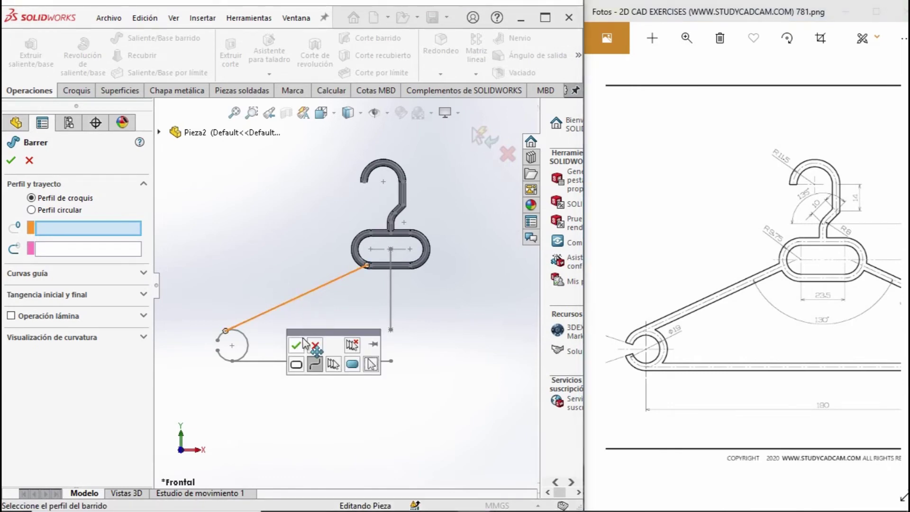
pyautogui.click(315, 366)
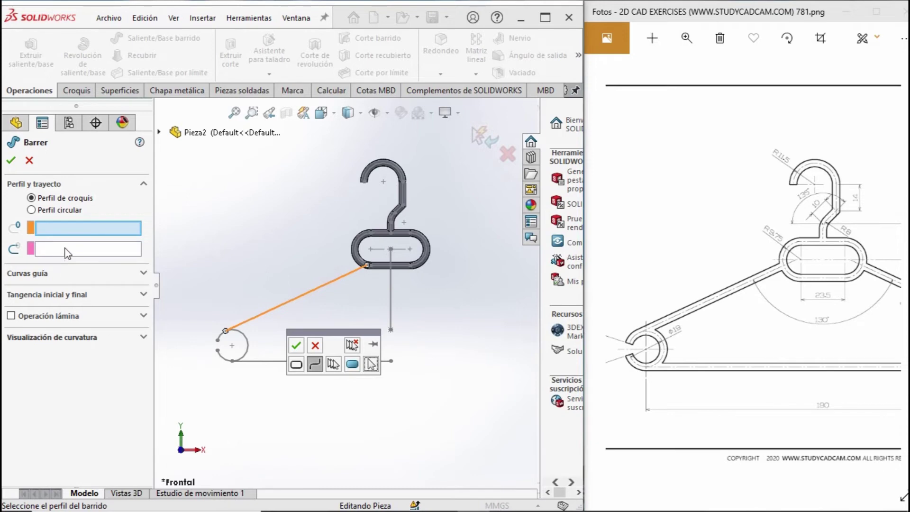
pyautogui.click(31, 210)
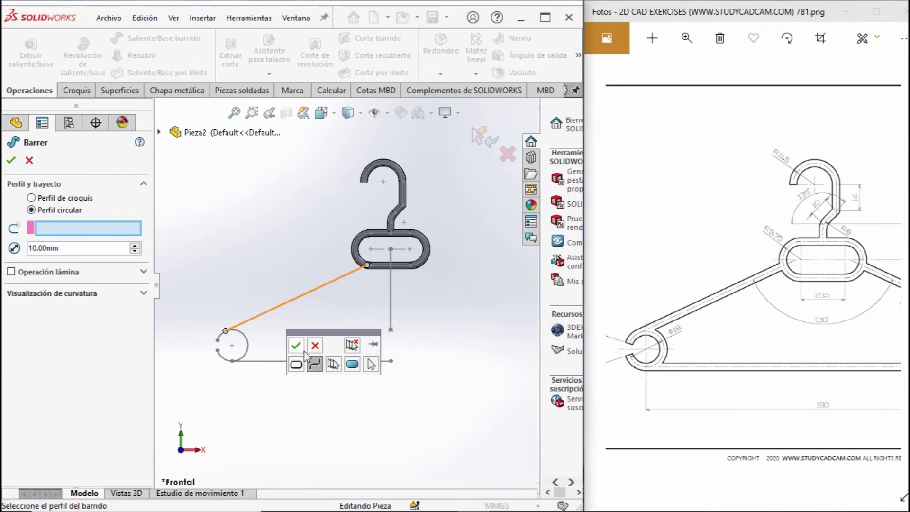
pyautogui.click(35, 249)
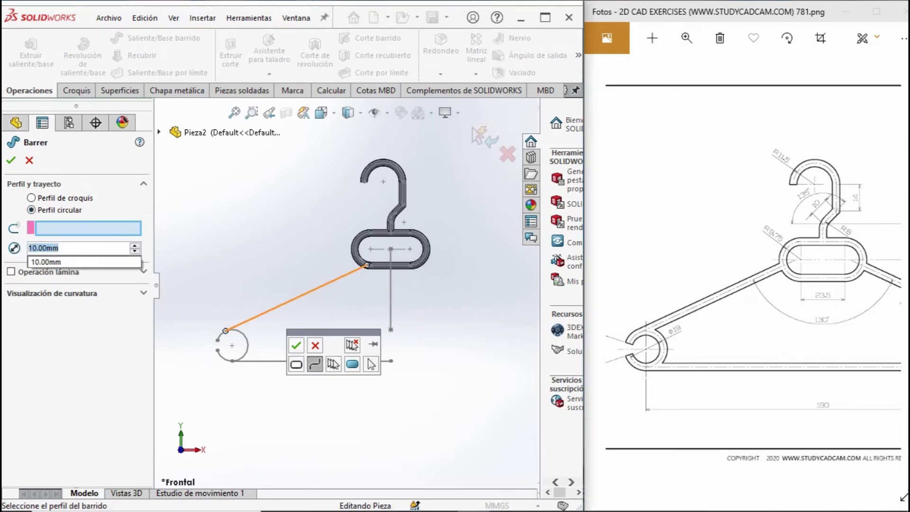
pyautogui.write('4')
pyautogui.click(297, 345)
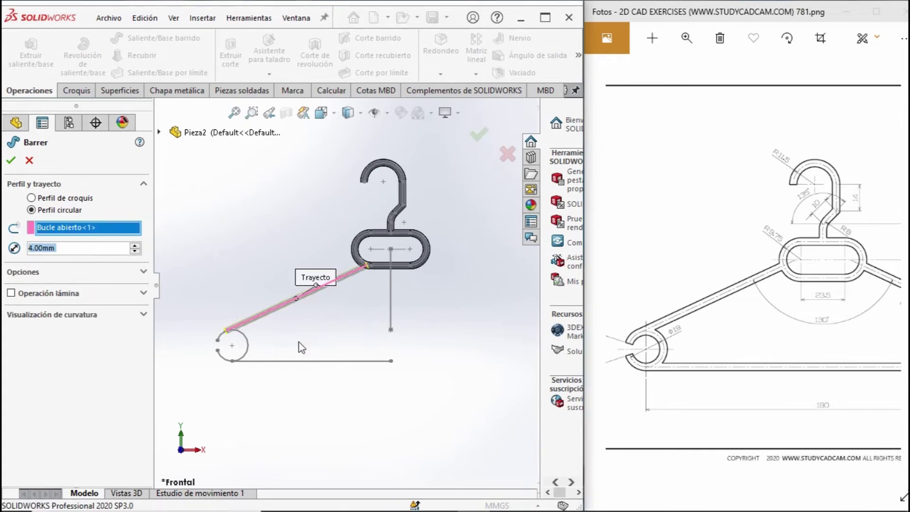
pyautogui.click(10, 162)
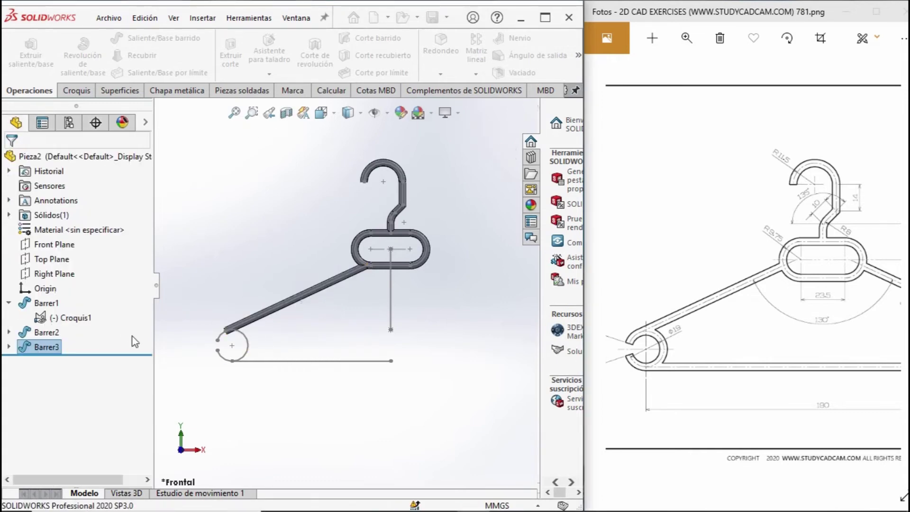
# Step: Sweep a 4 mm circular profile around the open Ø19 hook arc at the left end as Barrer4
pyautogui.click(246, 343)
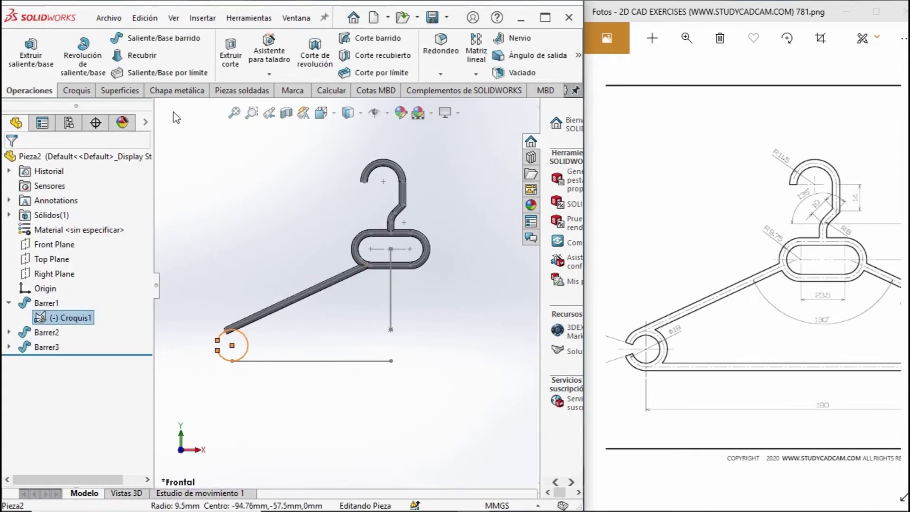
pyautogui.click(164, 38)
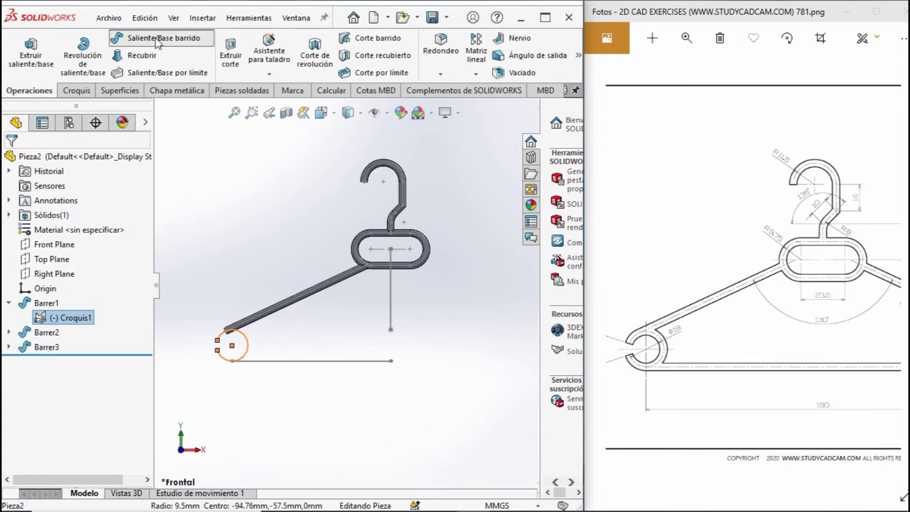
pyautogui.click(251, 347)
pyautogui.click(246, 348)
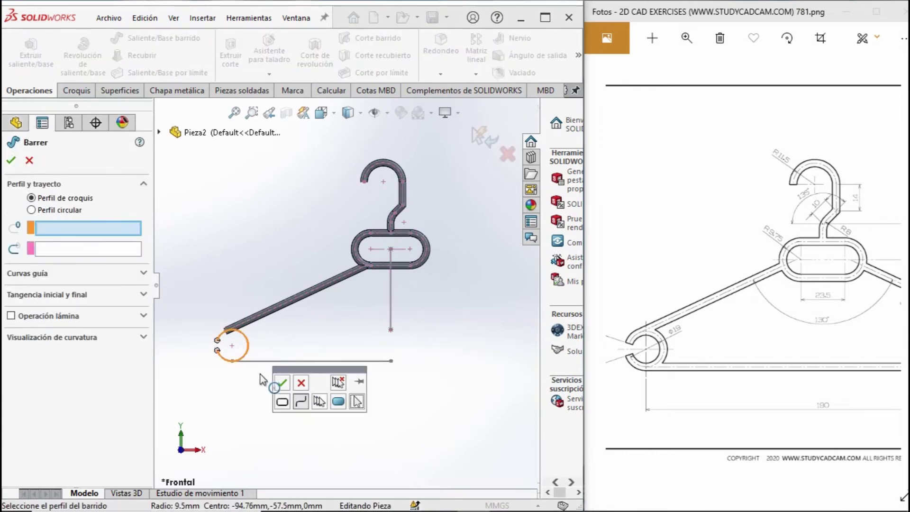
pyautogui.click(33, 210)
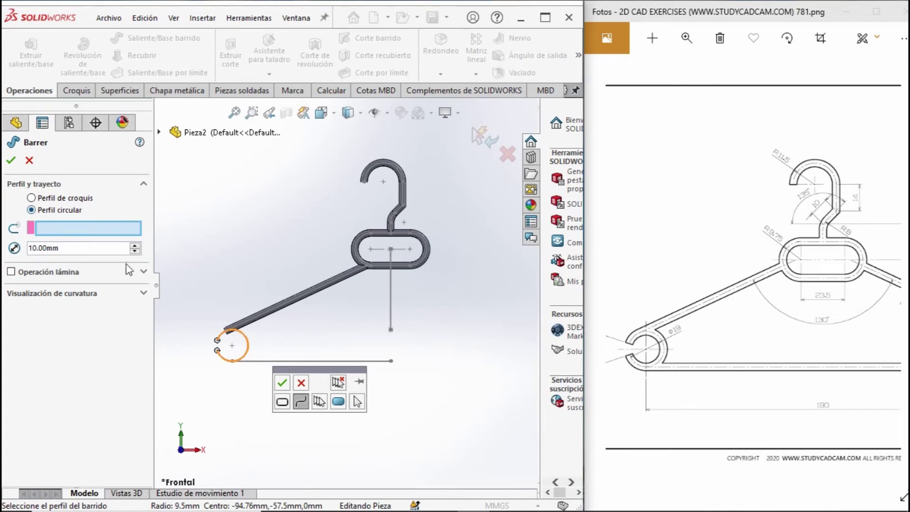
pyautogui.click(63, 247)
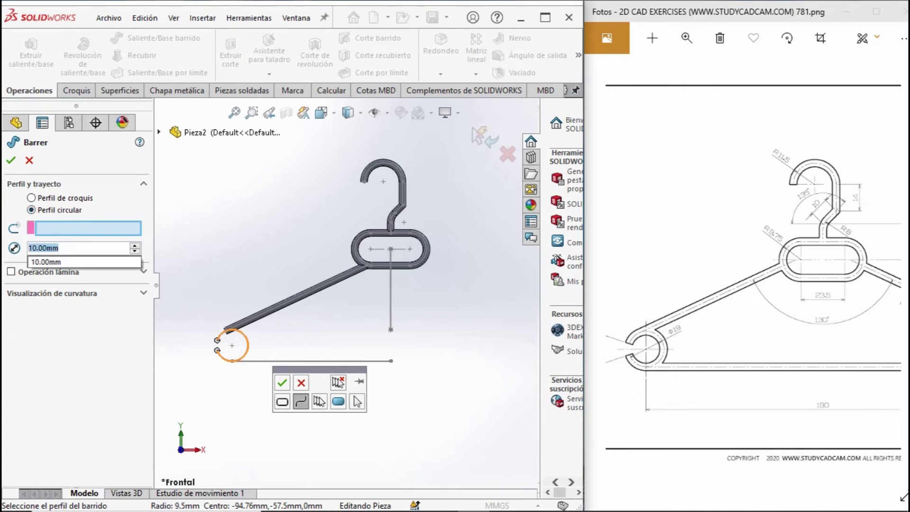
pyautogui.write('4')
pyautogui.press('Return')
pyautogui.rightClick(286, 393)
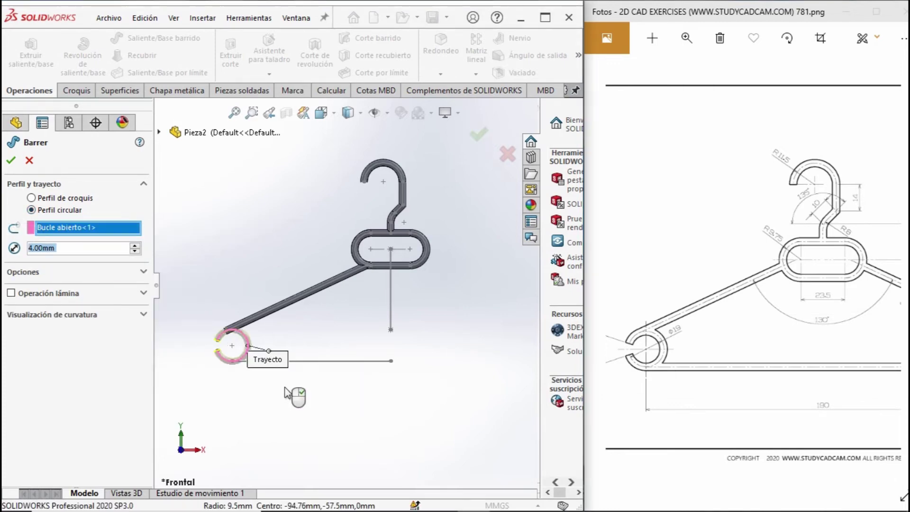
pyautogui.click(11, 162)
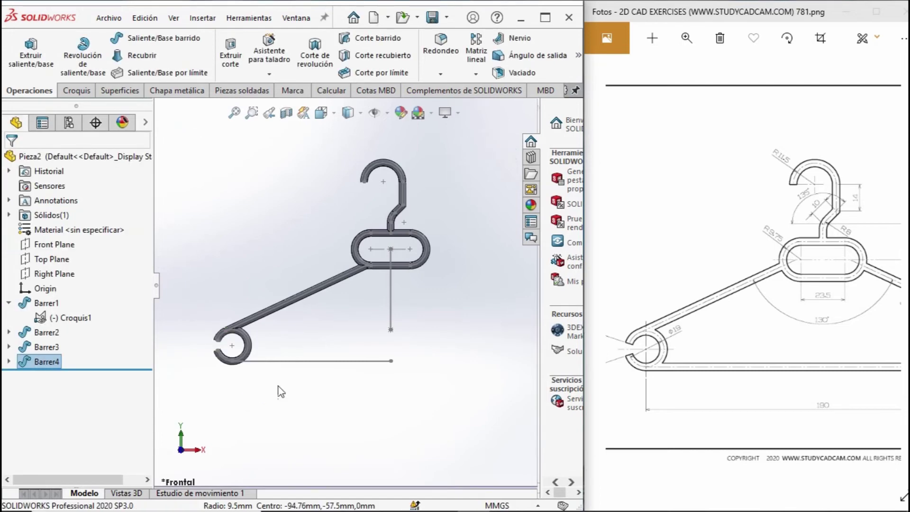
pyautogui.scroll(3, 325, 379)
pyautogui.scroll(-4, 306, 345)
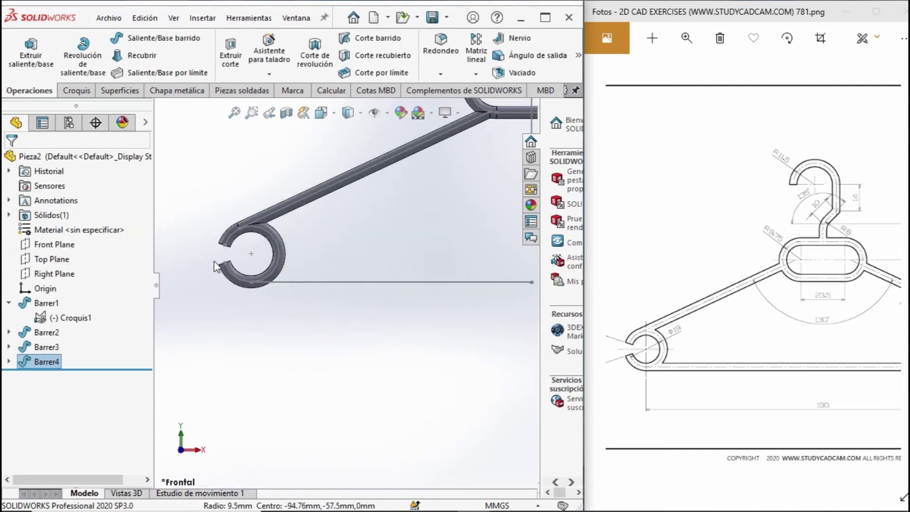
pyautogui.click(134, 38)
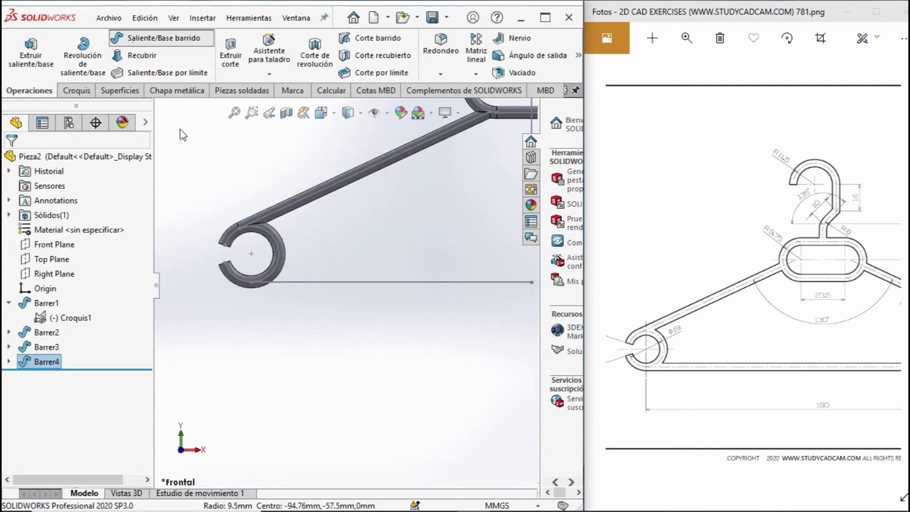
# Step: Sweep a 4 mm circular profile along the bottom horizontal line as Barrer5
pyautogui.click(341, 281)
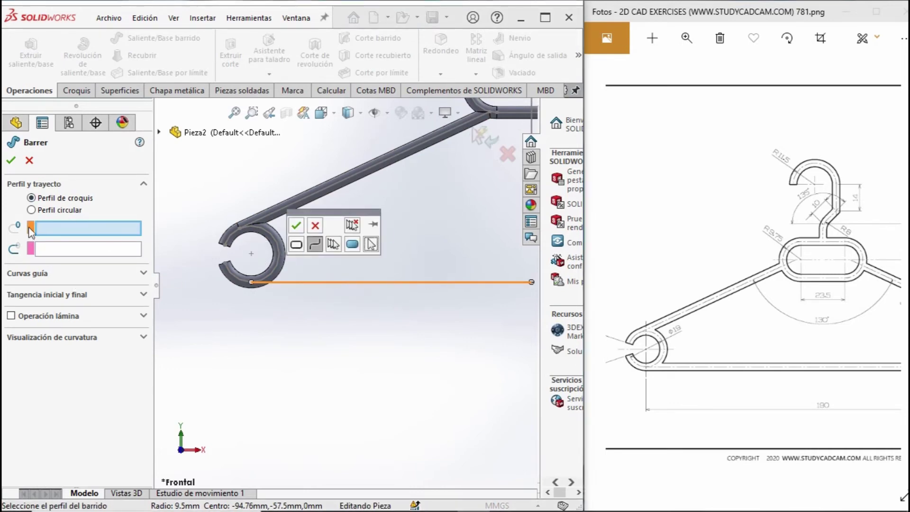
pyautogui.click(32, 210)
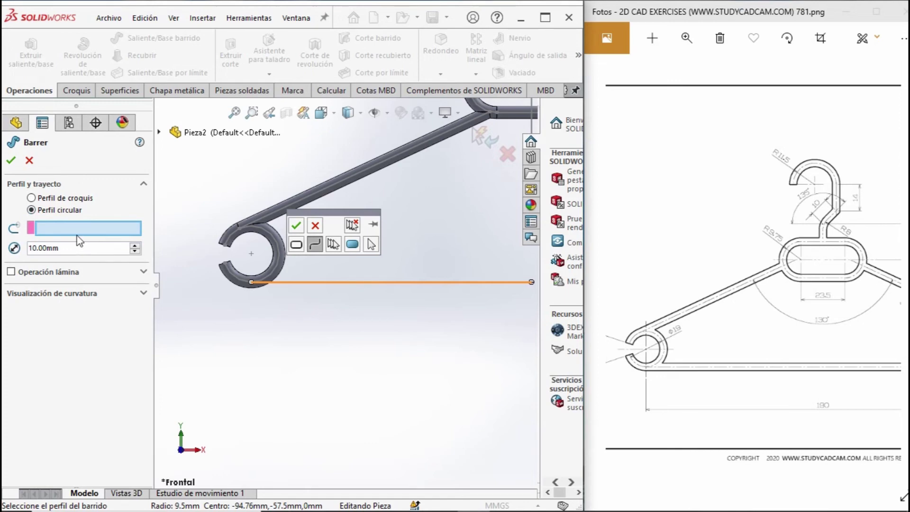
pyautogui.click(76, 248)
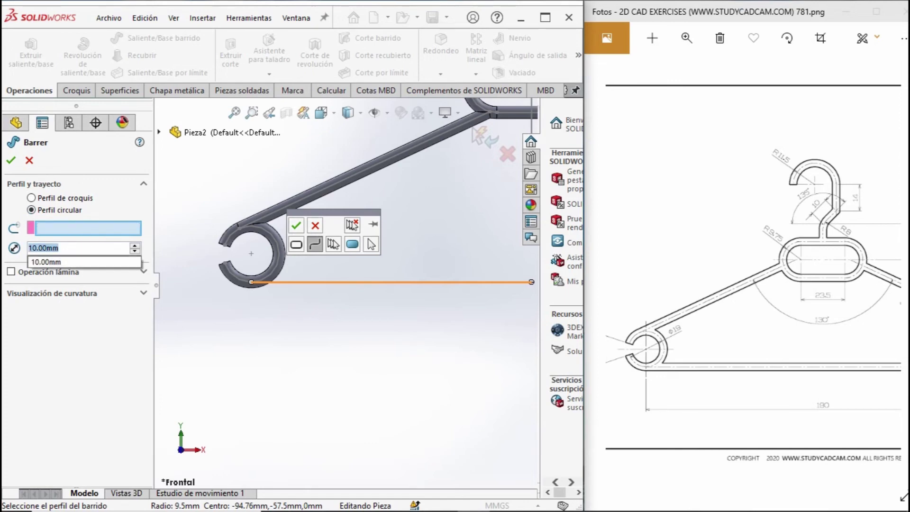
pyautogui.write('4')
pyautogui.click(296, 227)
pyautogui.click(11, 161)
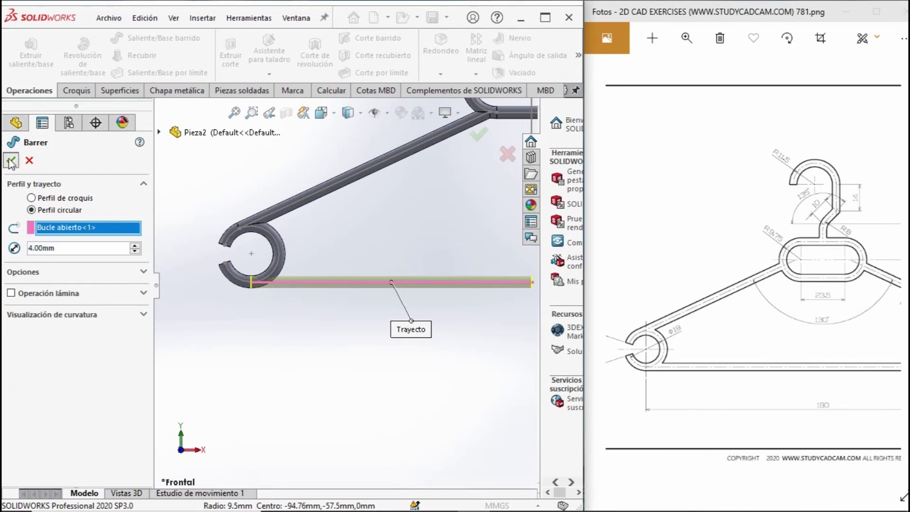
pyautogui.scroll(5, 335, 254)
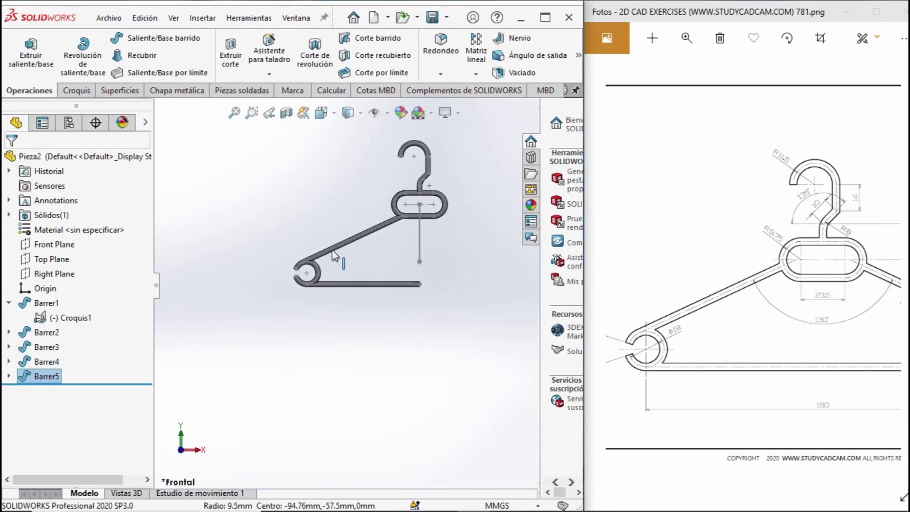
# Step: Orbit the half-hanger to an angled view and start a mirror feature from the pattern dropdown
pyautogui.scroll(-3, 426, 237)
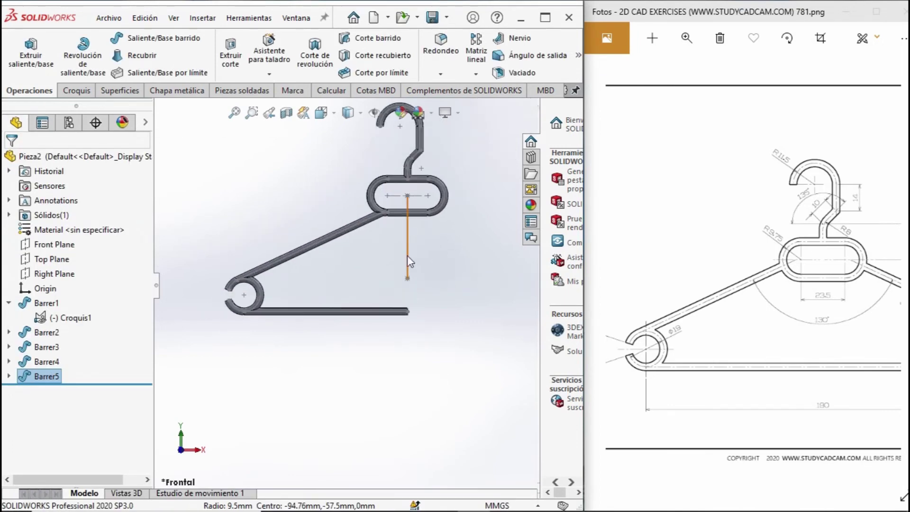
pyautogui.scroll(3, 379, 286)
pyautogui.moveTo(379, 256); pyautogui.dragTo(354, 283, button='middle')
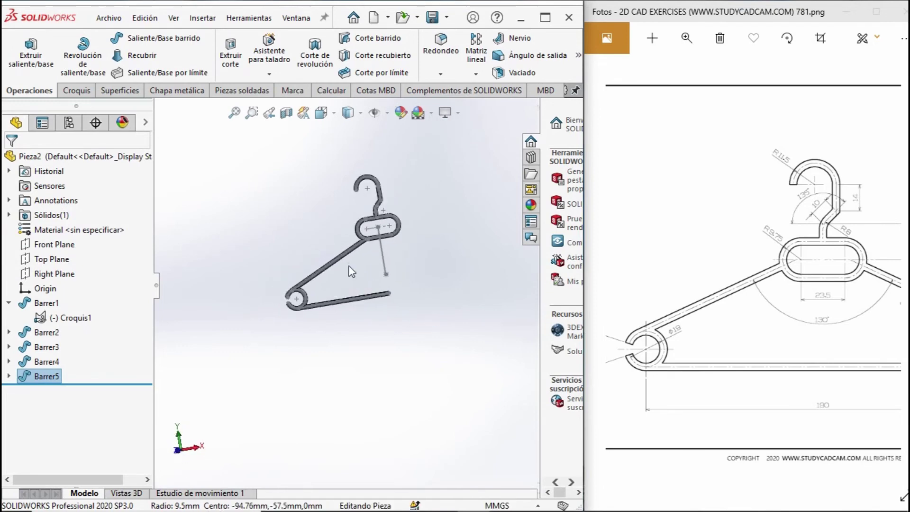
pyautogui.scroll(-2, 393, 275)
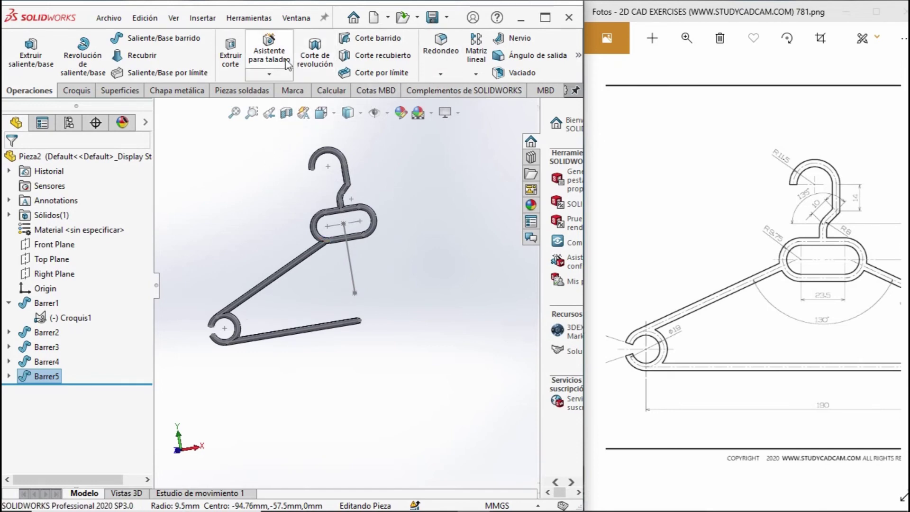
pyautogui.click(472, 76)
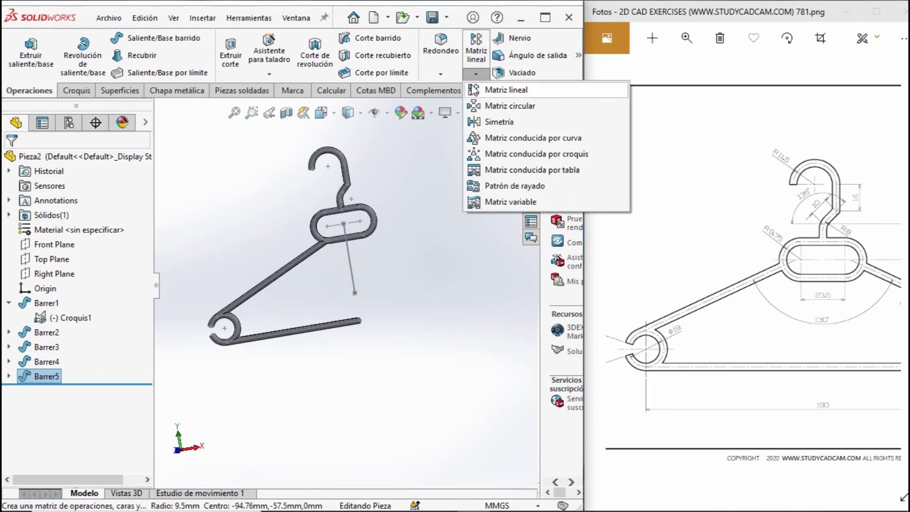
pyautogui.click(491, 124)
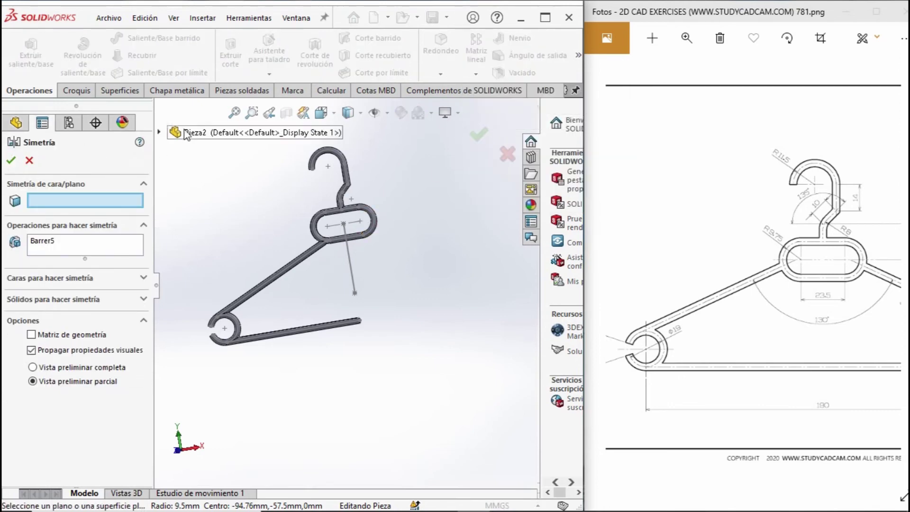
# Step: Mirror Barrer5, Barrer4 and Barrer3 about the Right Plane as Simetría1
pyautogui.click(160, 133)
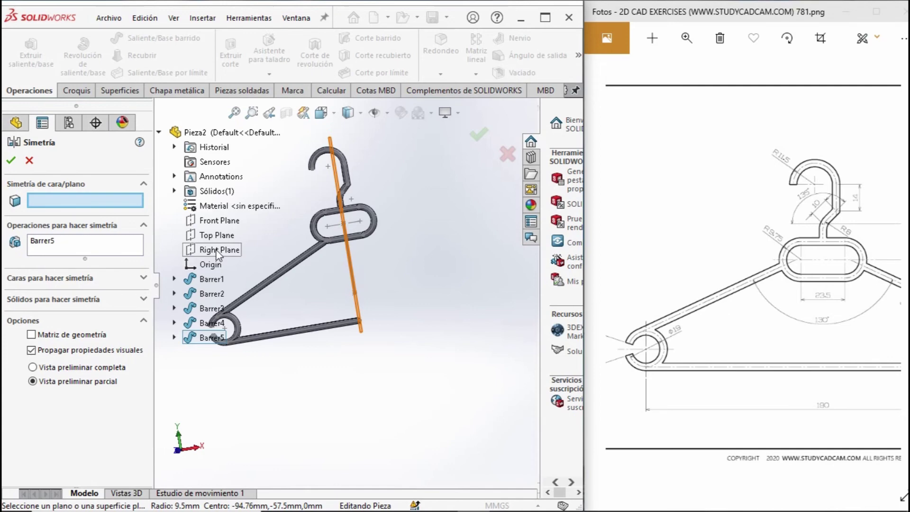
pyautogui.click(218, 254)
pyautogui.moveTo(358, 279); pyautogui.dragTo(371, 285, button='middle')
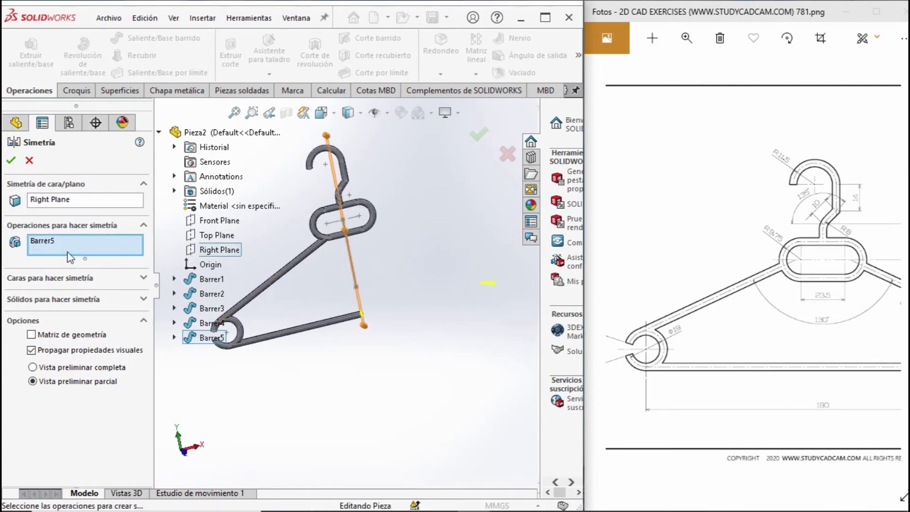
pyautogui.click(230, 329)
pyautogui.click(271, 284)
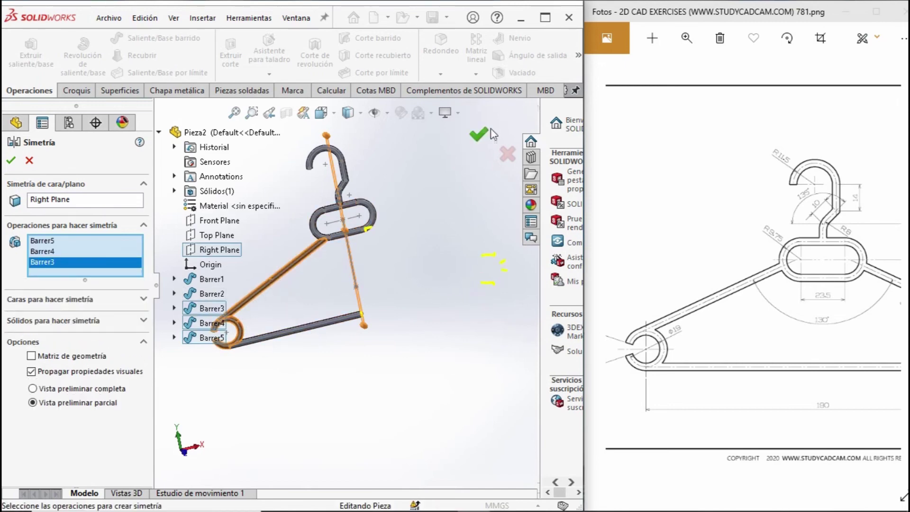
pyautogui.click(11, 160)
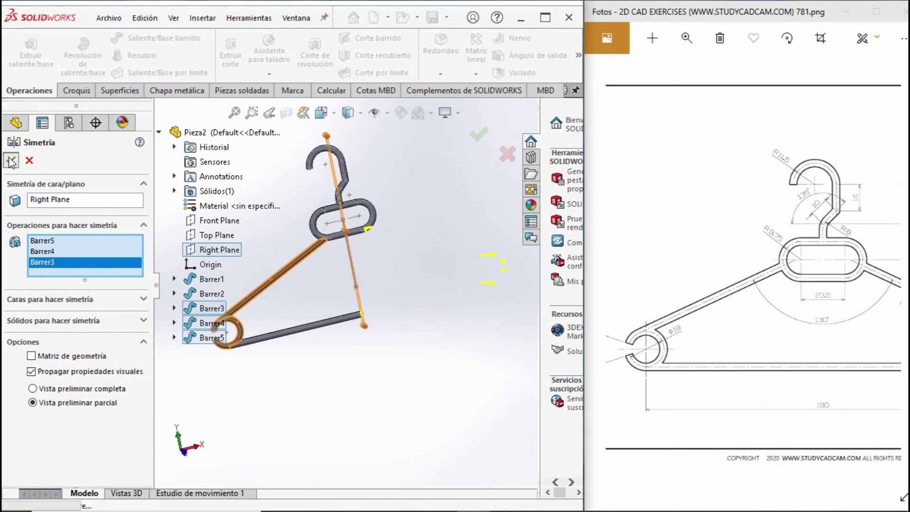
pyautogui.scroll(3, 369, 296)
pyautogui.scroll(-2, 344, 272)
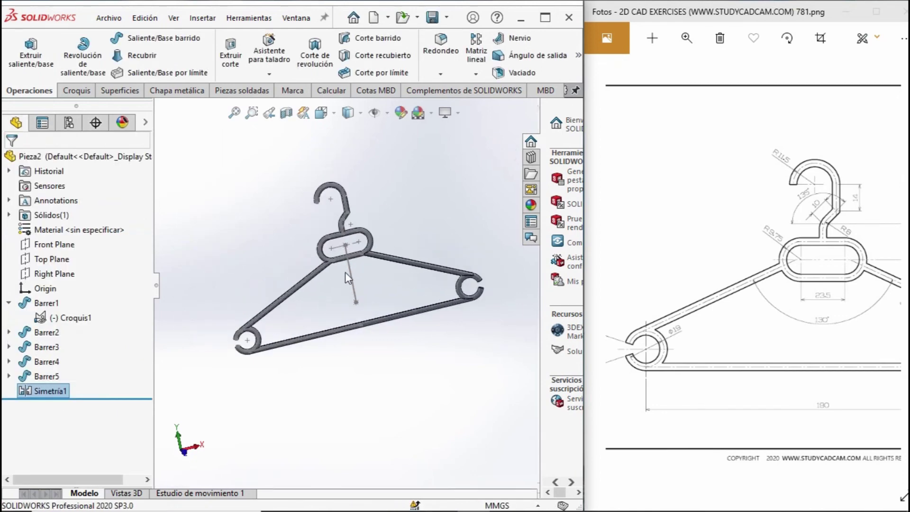
# Step: Return to the front view and hide the Croquis1 sketch lines
pyautogui.scroll(-3, 474, 296)
pyautogui.scroll(-2, 474, 296)
pyautogui.moveTo(474, 296); pyautogui.dragTo(358, 363, button='middle')
pyautogui.hotkey('ctrl', '1')
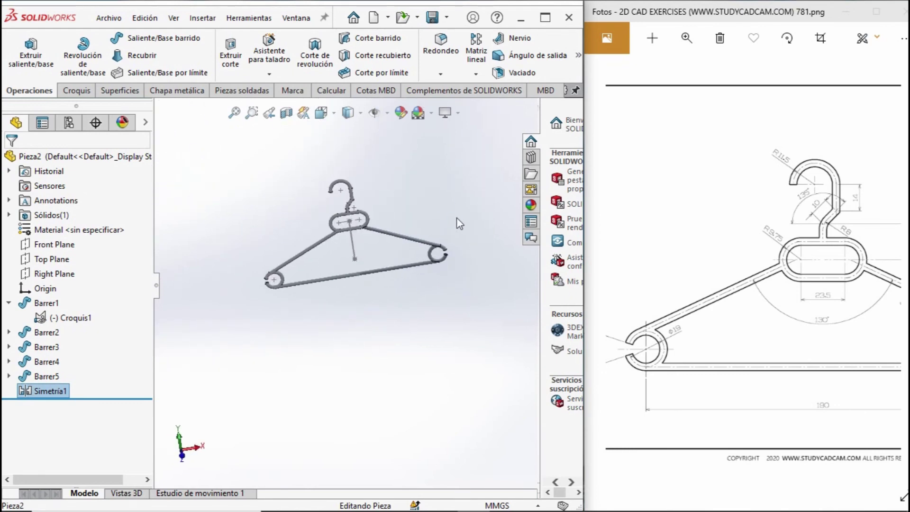
pyautogui.click(71, 318)
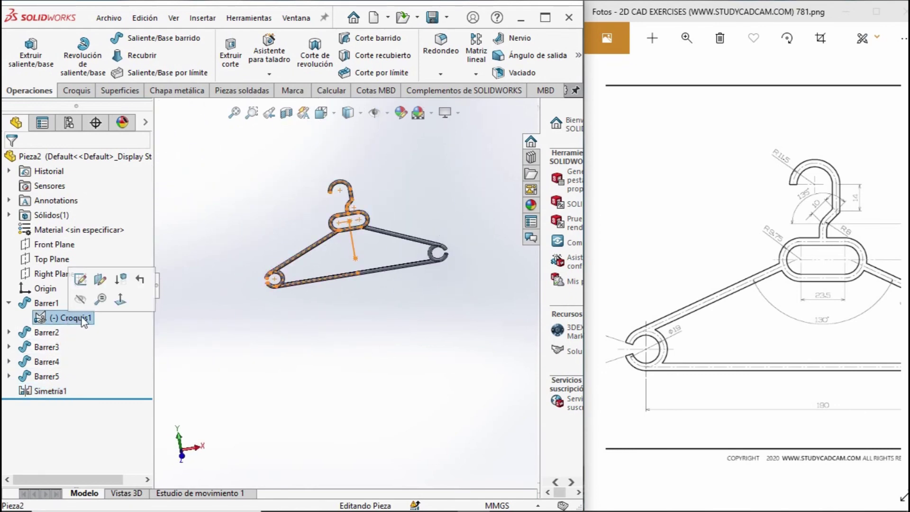
pyautogui.click(81, 300)
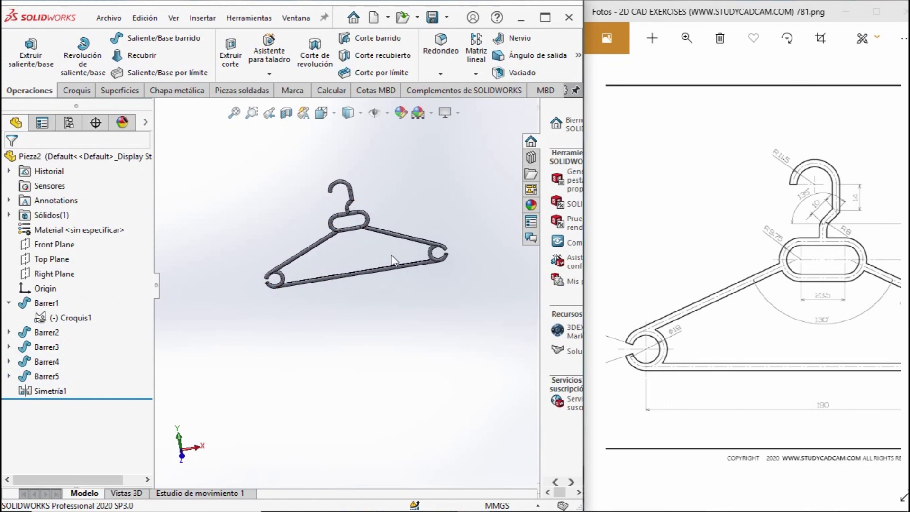
# Step: Show the finished hanger in isometric view, orbiting briefly to inspect it
pyautogui.hotkey('ctrl', '7')
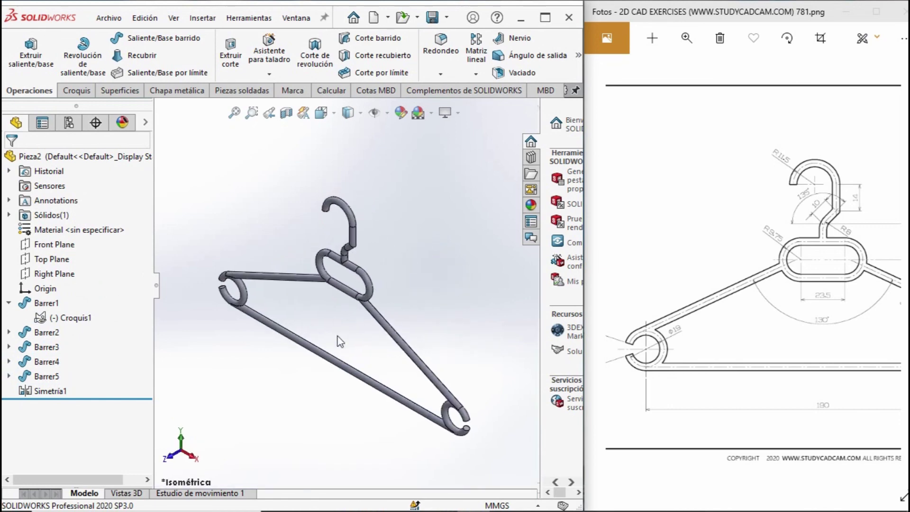
pyautogui.scroll(-4, 379, 316)
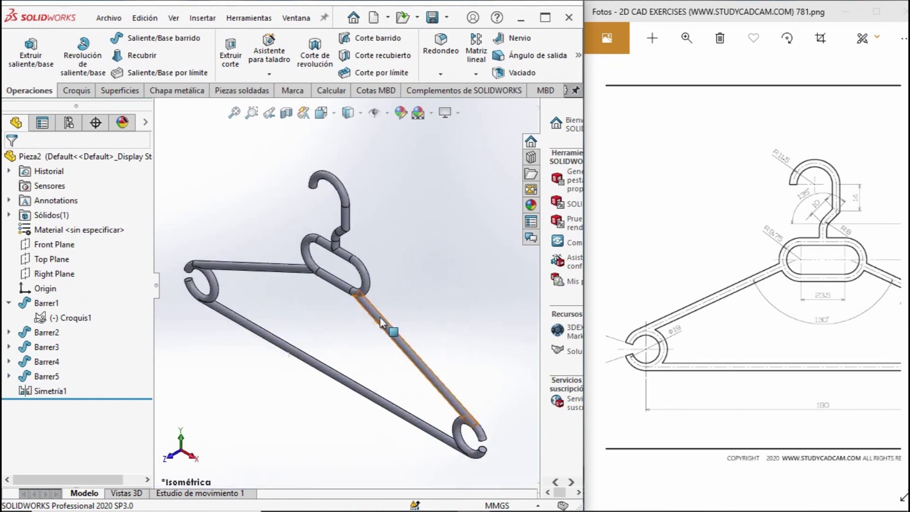
pyautogui.moveTo(403, 351); pyautogui.dragTo(426, 366, button='middle')
pyautogui.scroll(3, 432, 315)
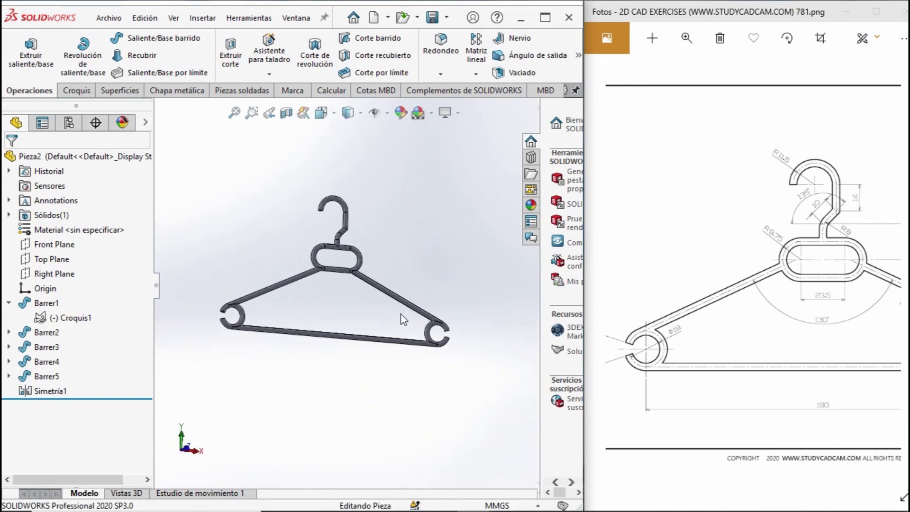
pyautogui.scroll(-3, 328, 261)
pyautogui.scroll(1, 348, 258)
pyautogui.scroll(3, 331, 294)
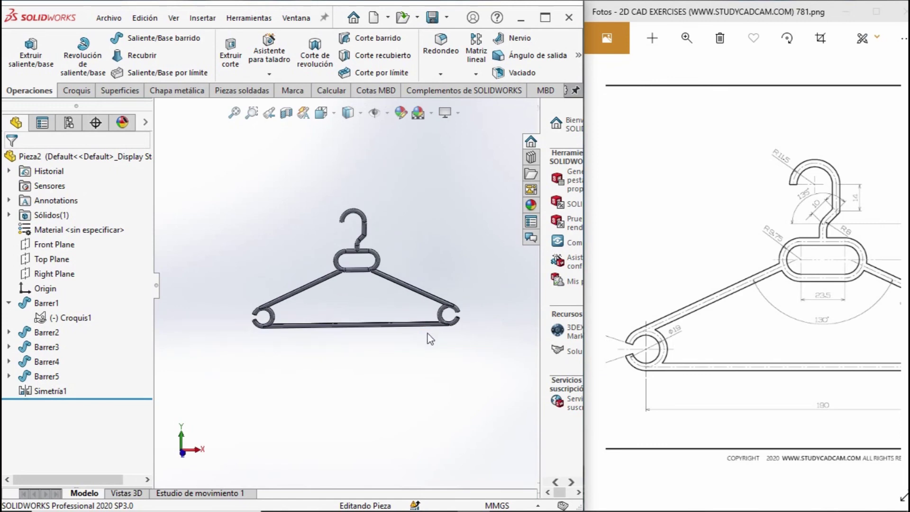
pyautogui.hotkey('ctrl', '7')
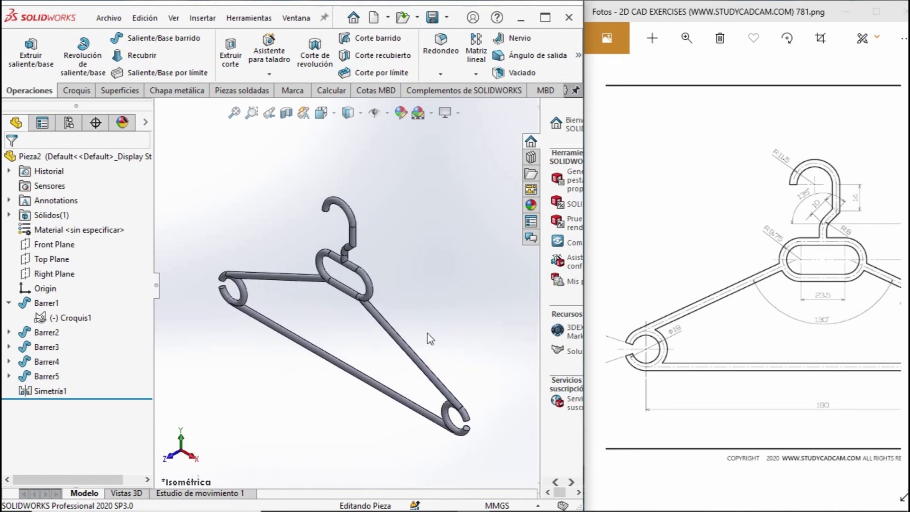